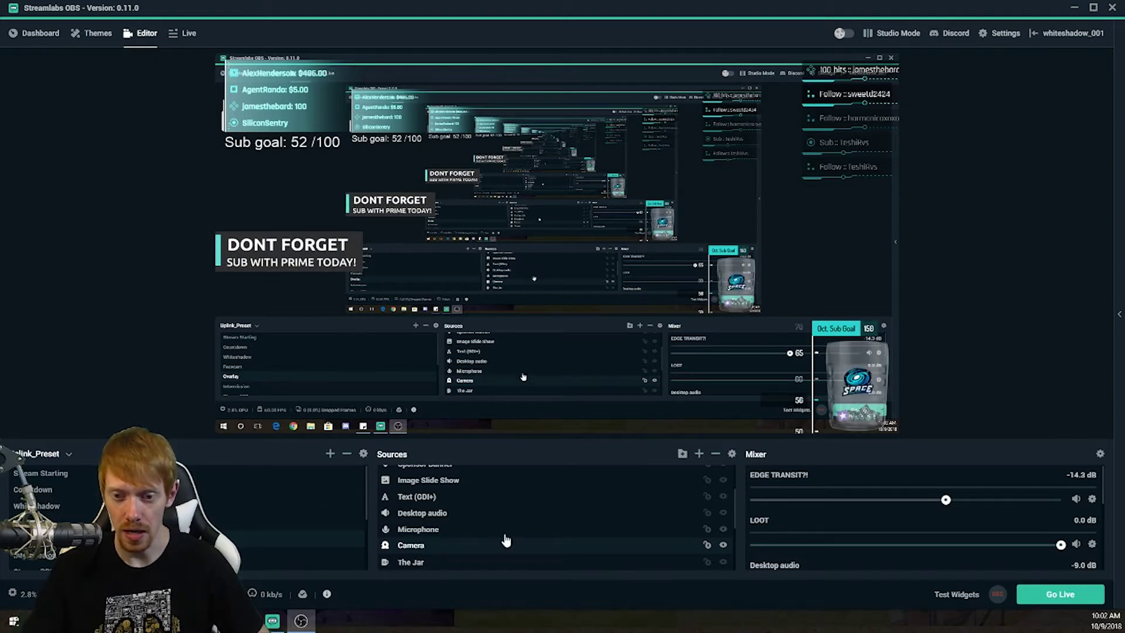
- Scroll up and down the Sources list to review the Overlay scene's sources
{"action": "scroll", "coordinate": [510, 536], "scroll_direction": "up", "scroll_amount": 3}
{"action": "scroll", "coordinate": [522, 534], "scroll_direction": "down", "scroll_amount": 8}
{"action": "scroll", "coordinate": [531, 534], "scroll_direction": "up", "scroll_amount": 6}
{"action": "scroll", "coordinate": [531, 535], "scroll_direction": "up", "scroll_amount": 3}
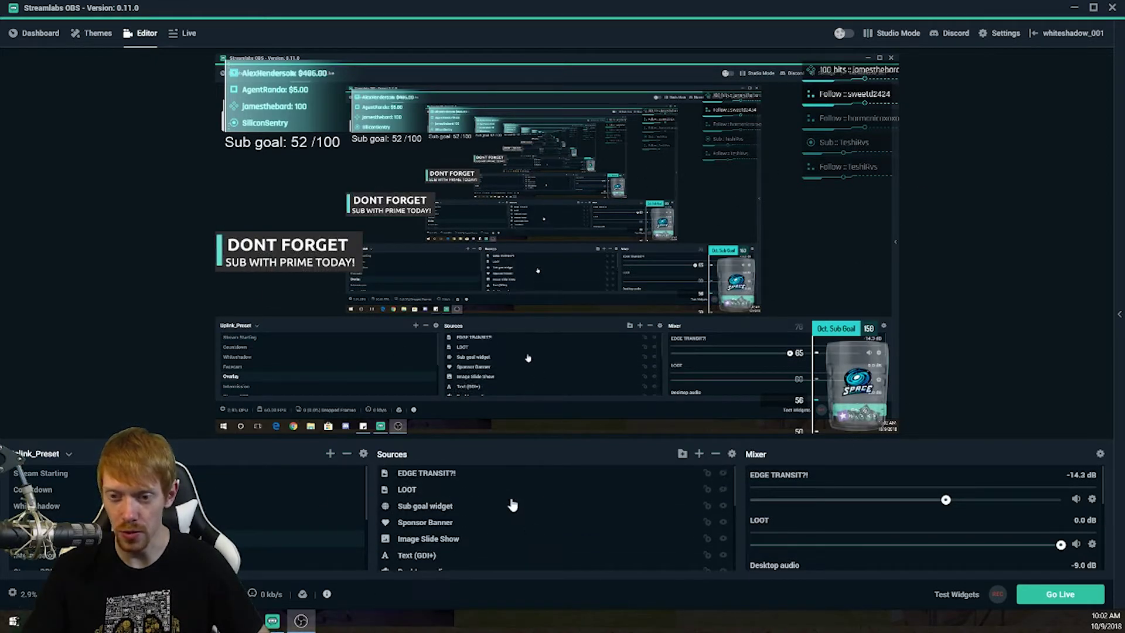
- Open the Themes gallery and browse the available overlay themes
{"action": "left_click", "coordinate": [99, 36]}
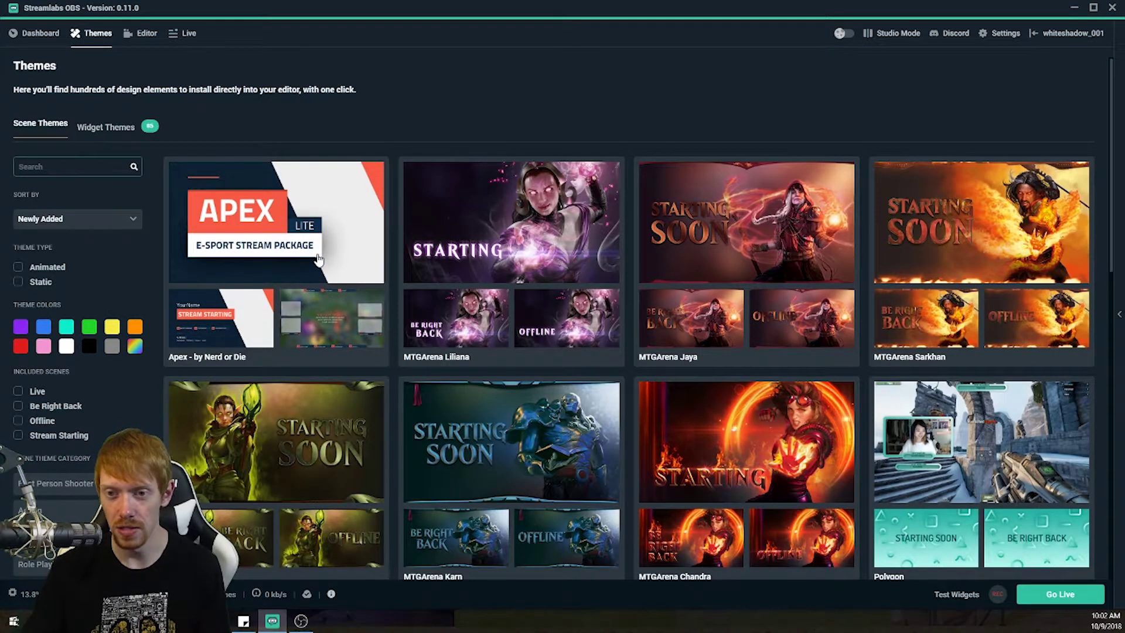
{"action": "scroll", "coordinate": [322, 258], "scroll_direction": "down", "scroll_amount": 1}
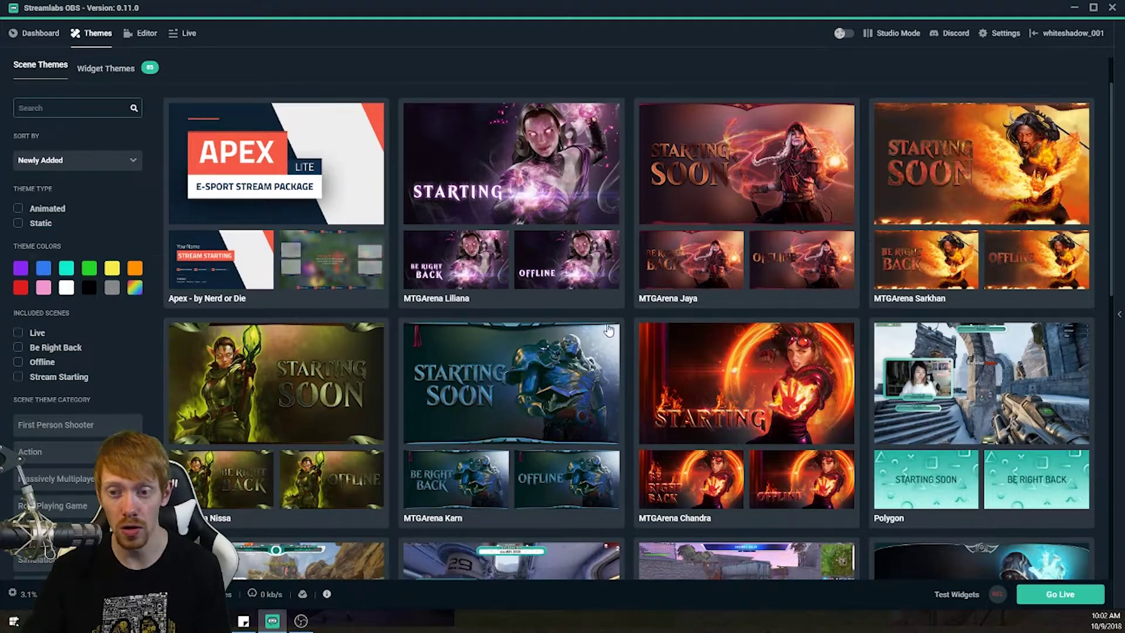
{"action": "scroll", "coordinate": [662, 311], "scroll_direction": "down", "scroll_amount": 6}
{"action": "scroll", "coordinate": [666, 312], "scroll_direction": "up", "scroll_amount": 7}
{"action": "scroll", "coordinate": [674, 308], "scroll_direction": "down", "scroll_amount": 13}
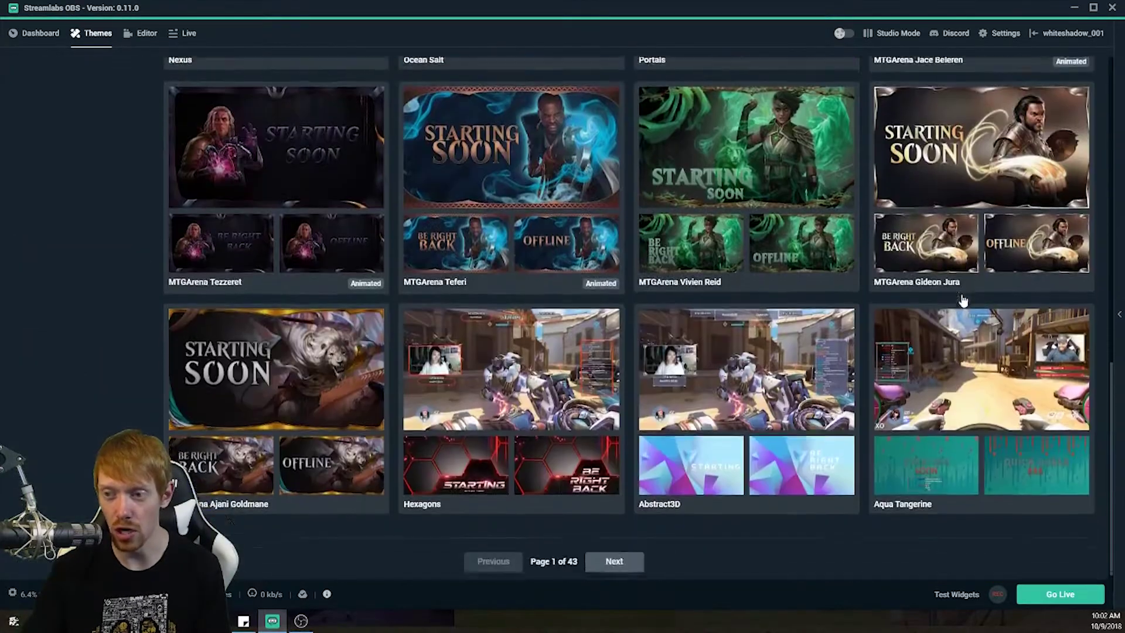
{"action": "scroll", "coordinate": [530, 298], "scroll_direction": "up", "scroll_amount": 13}
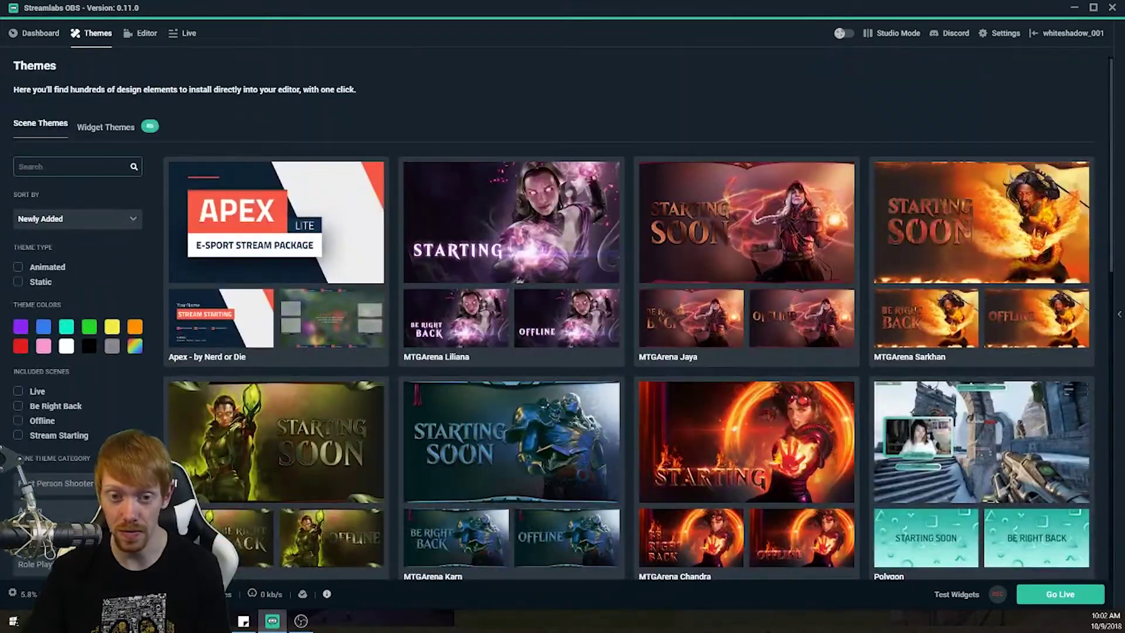
- Filter the theme gallery to teal colour schemes and browse the results
{"action": "left_click", "coordinate": [67, 328]}
{"action": "scroll", "coordinate": [792, 283], "scroll_direction": "down", "scroll_amount": 12}
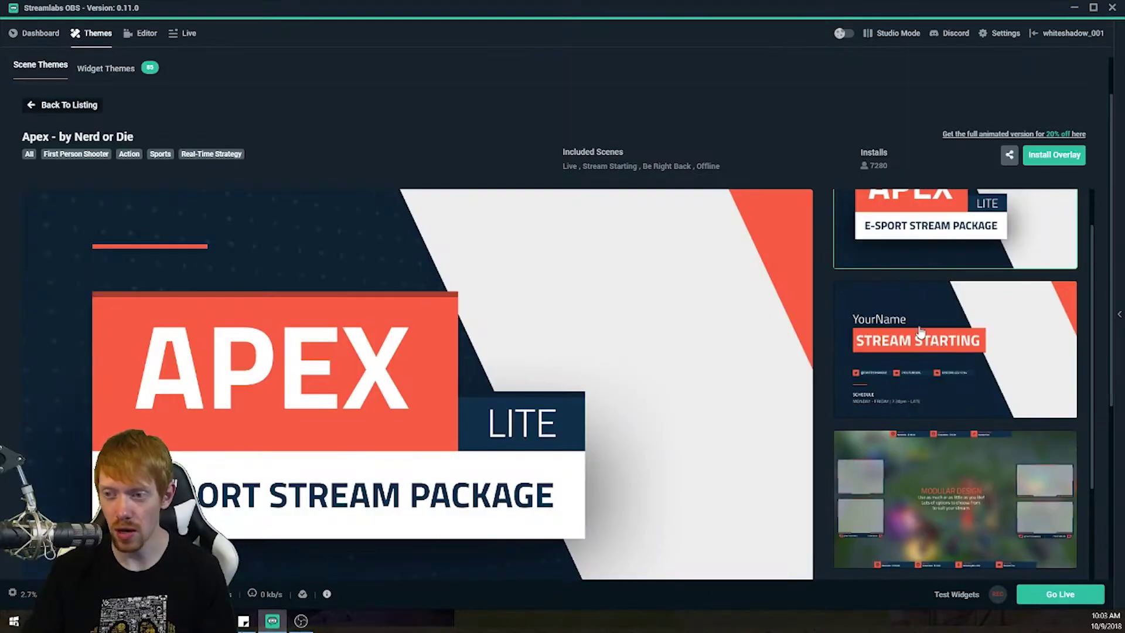
{"action": "scroll", "coordinate": [921, 331], "scroll_direction": "down", "scroll_amount": 1}
{"action": "scroll", "coordinate": [824, 313], "scroll_direction": "down", "scroll_amount": 2}
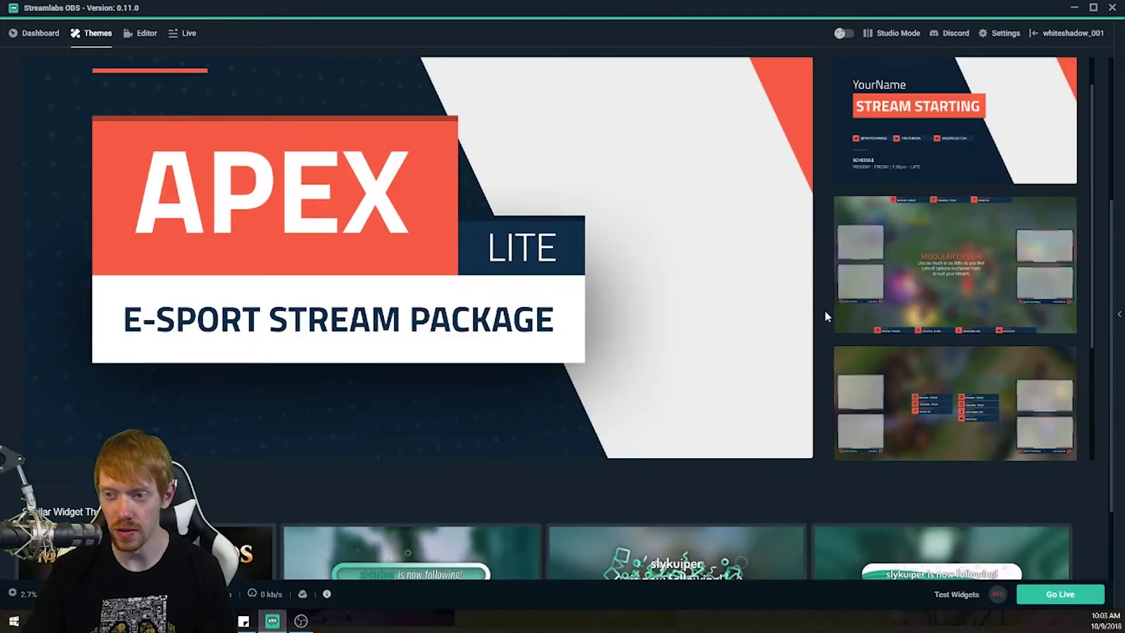
{"action": "scroll", "coordinate": [947, 333], "scroll_direction": "up", "scroll_amount": 1}
- Preview the Apex theme's Modular Design, another scene and its stream-ending scene
{"action": "left_click", "coordinate": [947, 333]}
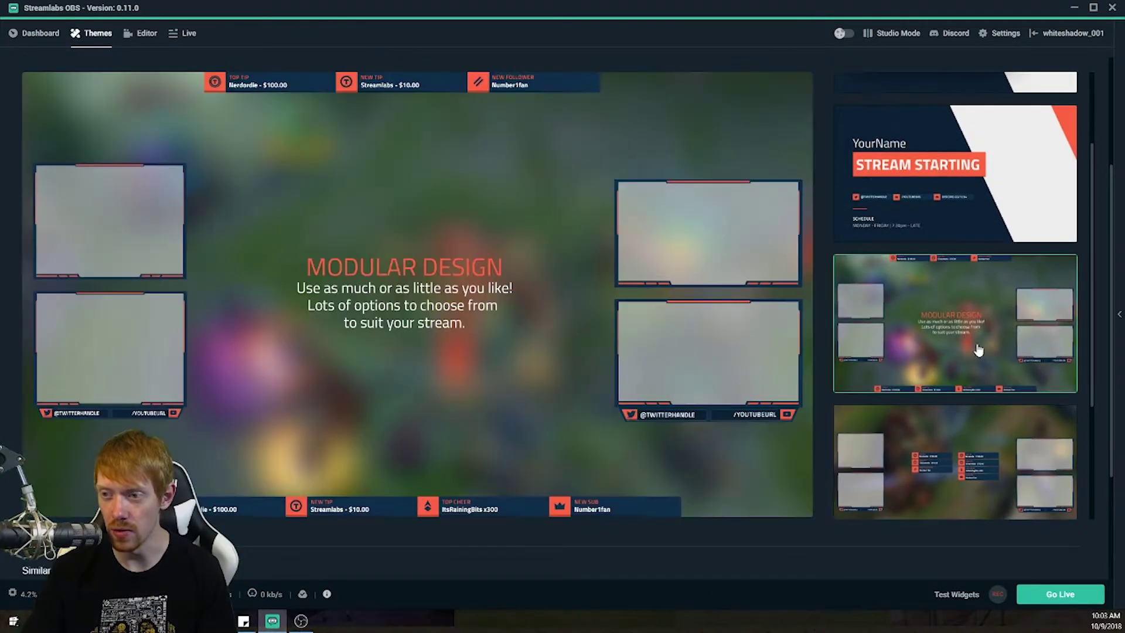
{"action": "left_click", "coordinate": [989, 453]}
{"action": "scroll", "coordinate": [1032, 431], "scroll_direction": "down", "scroll_amount": 3}
{"action": "left_click", "coordinate": [1021, 415]}
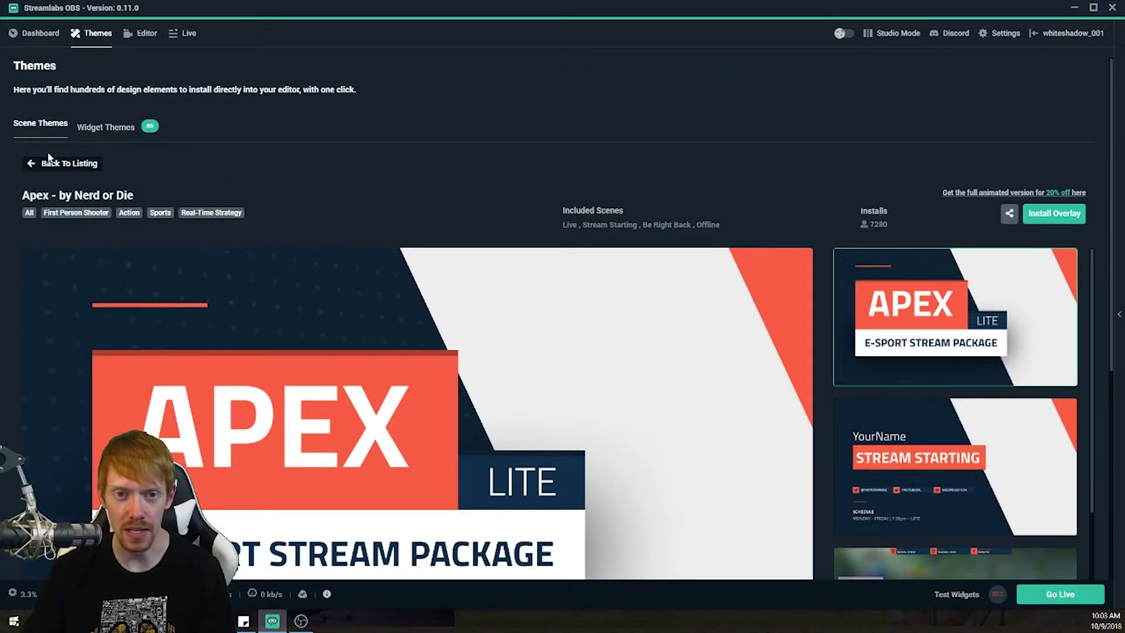
- Return to the full theme listing and scroll through it
{"action": "left_click", "coordinate": [56, 166]}
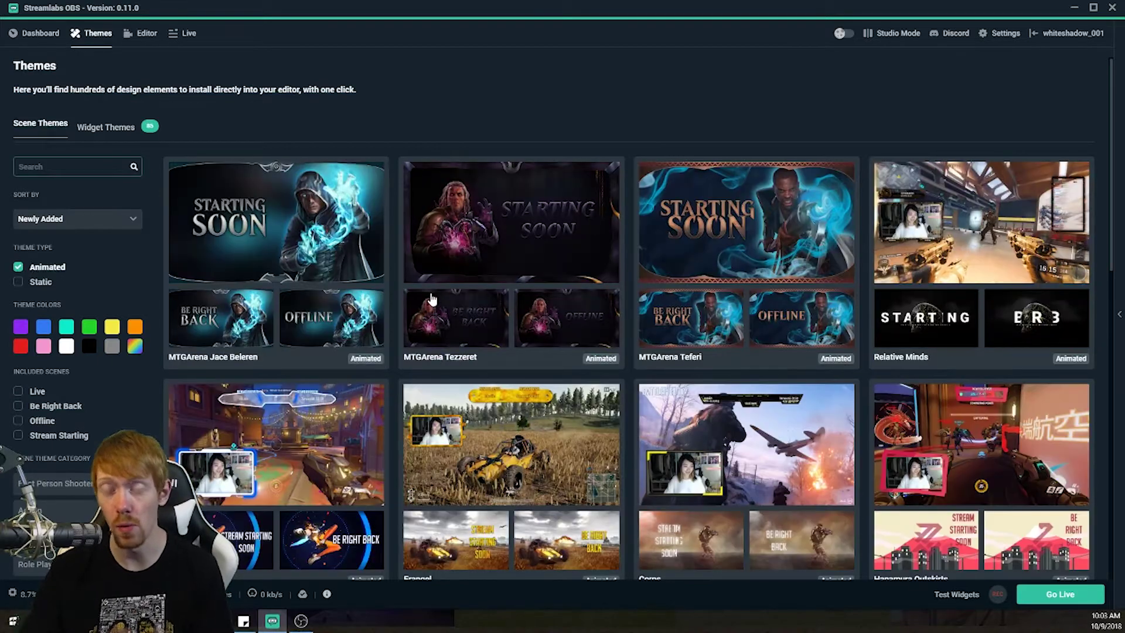
{"action": "scroll", "coordinate": [574, 258], "scroll_direction": "down", "scroll_amount": 7}
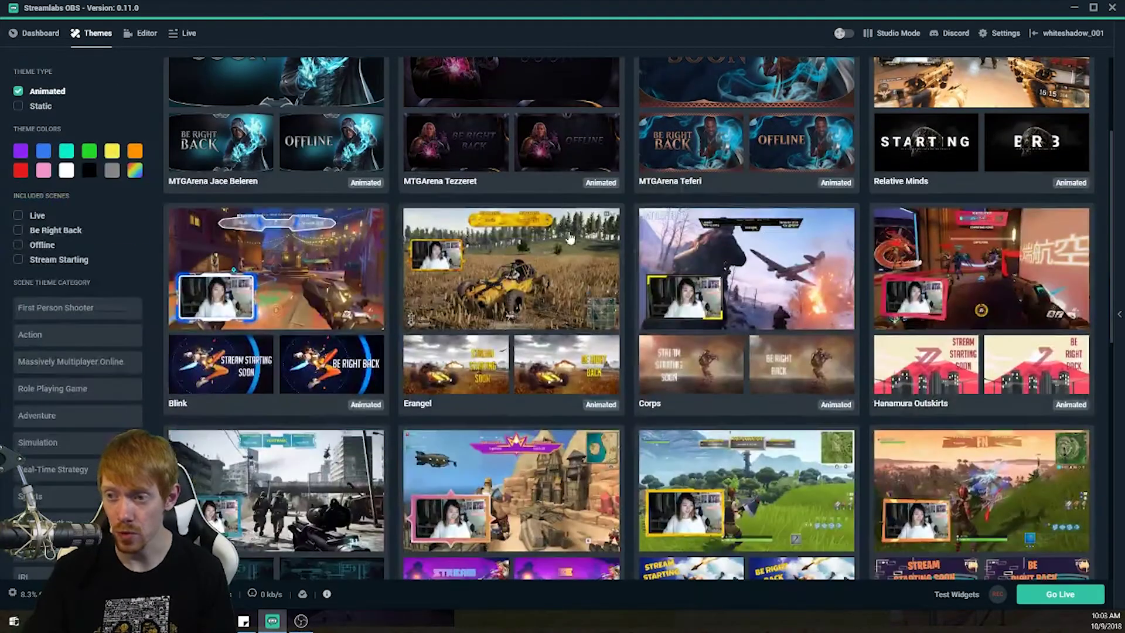
{"action": "scroll", "coordinate": [261, 270], "scroll_direction": "down", "scroll_amount": 4}
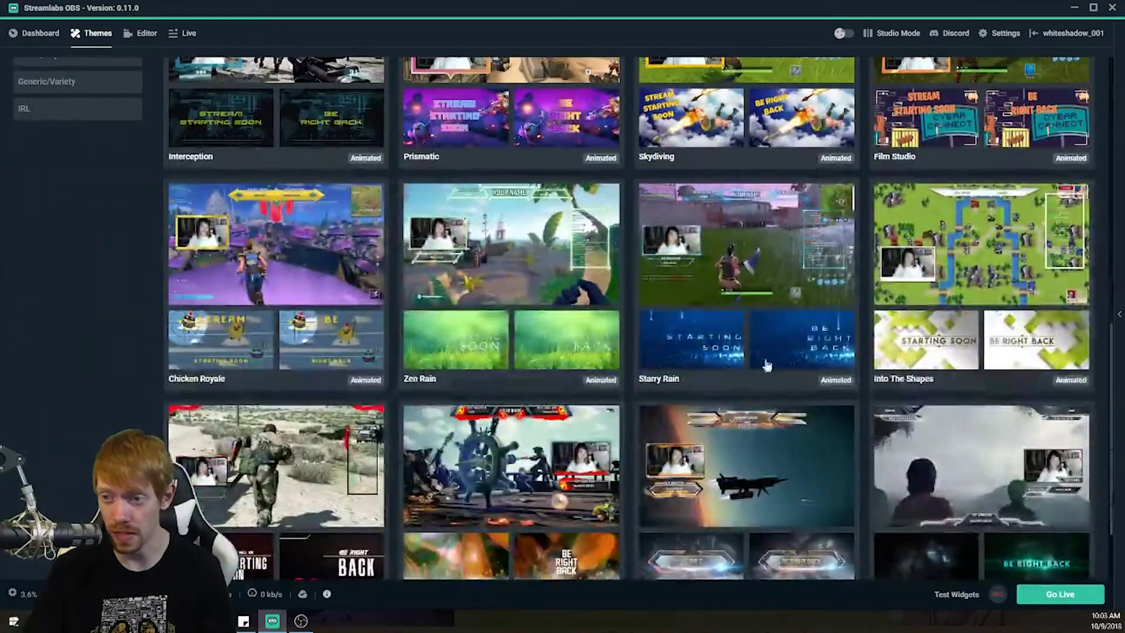
{"action": "scroll", "coordinate": [816, 381], "scroll_direction": "down", "scroll_amount": 2}
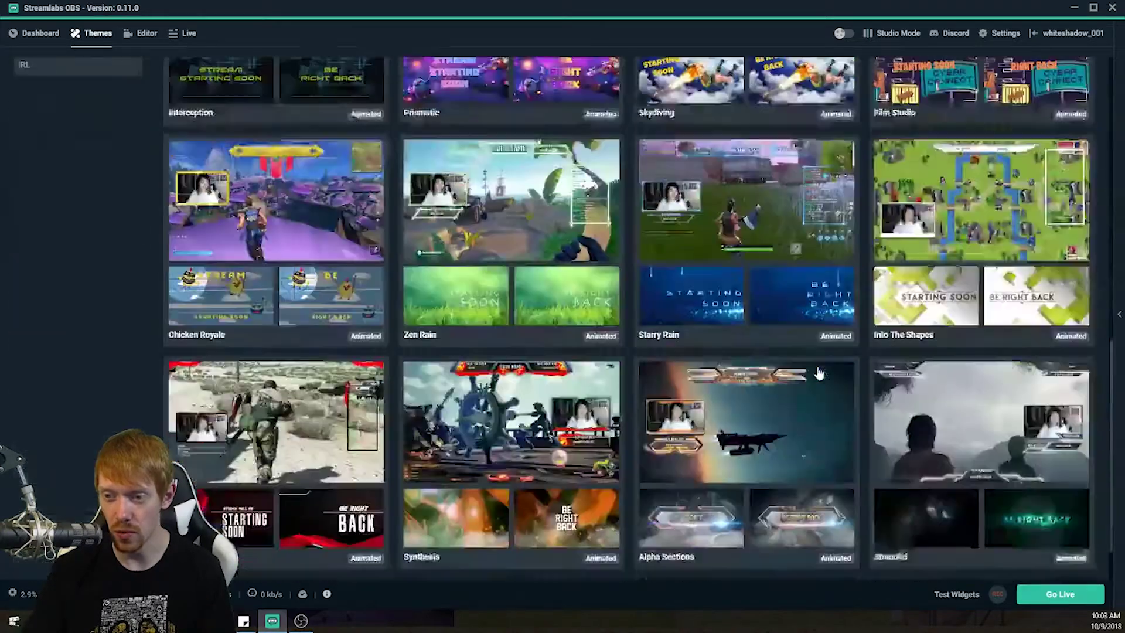
{"action": "scroll", "coordinate": [816, 371], "scroll_direction": "down", "scroll_amount": 2}
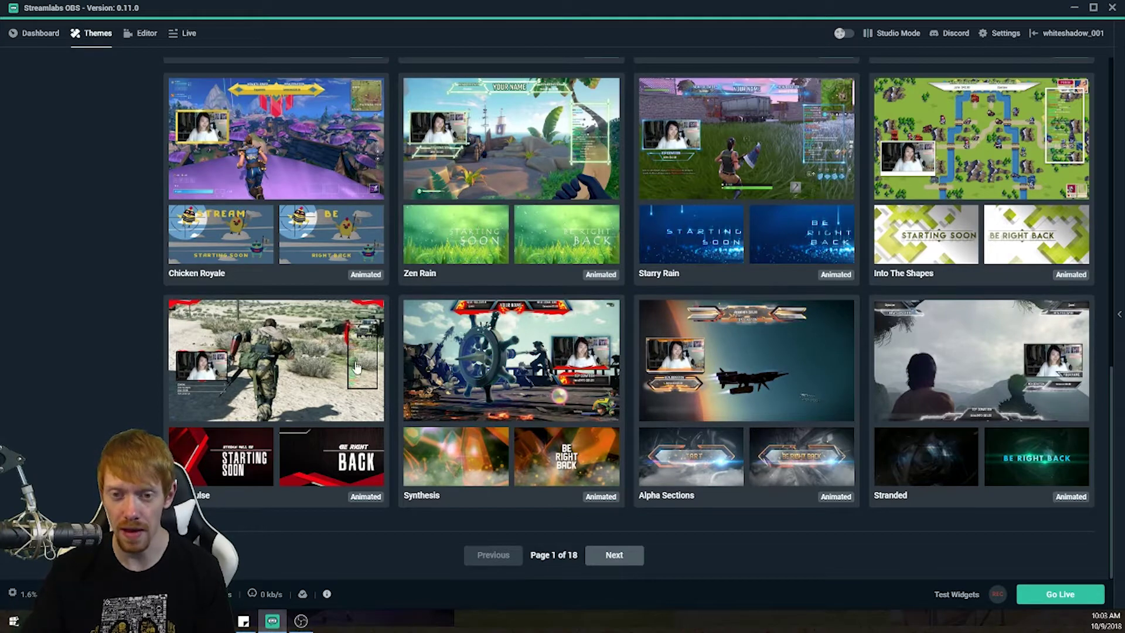
{"action": "scroll", "coordinate": [561, 390], "scroll_direction": "up", "scroll_amount": 2}
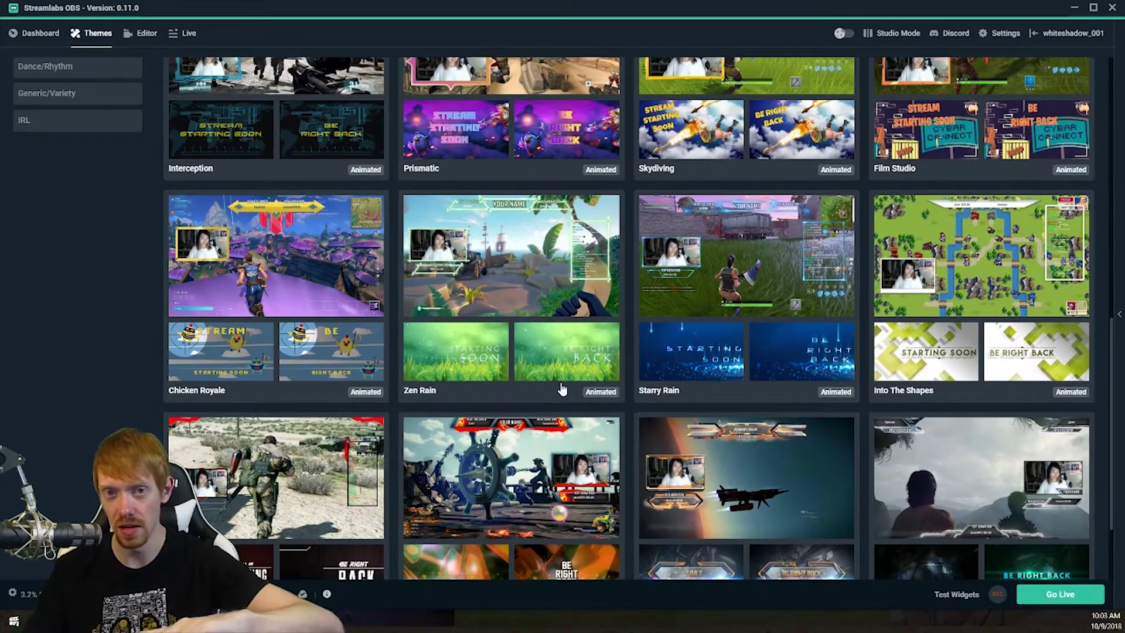
{"action": "scroll", "coordinate": [557, 328], "scroll_direction": "up", "scroll_amount": 10}
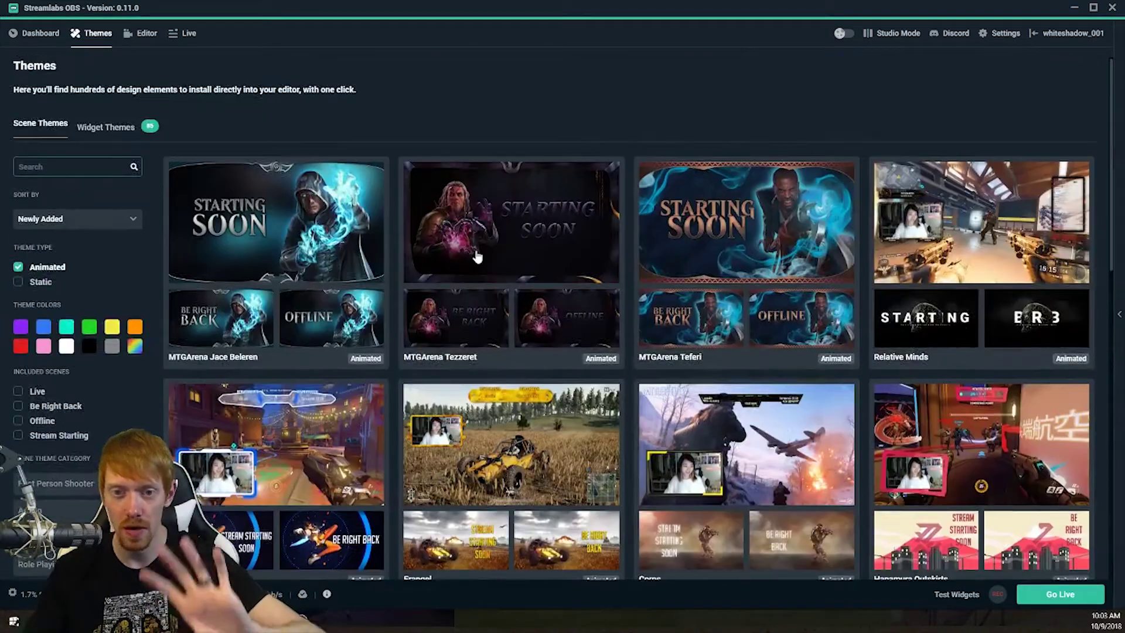
- Filter to rainbow themes, view Double Rainbow's details, then return to the Editor
{"action": "left_click", "coordinate": [136, 347]}
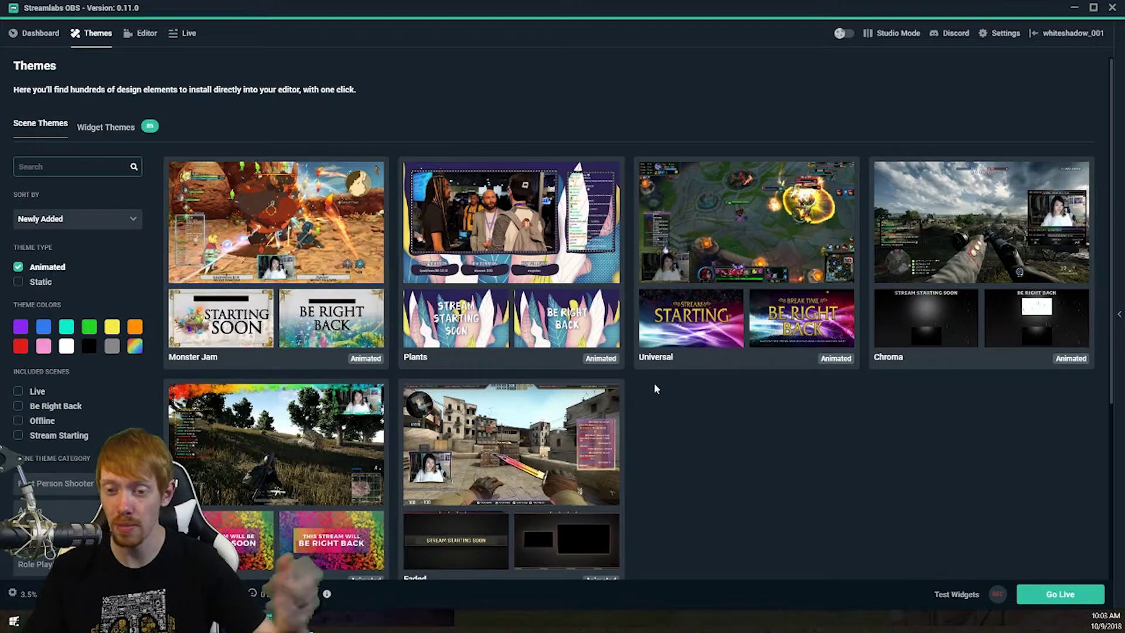
{"action": "left_click", "coordinate": [594, 410]}
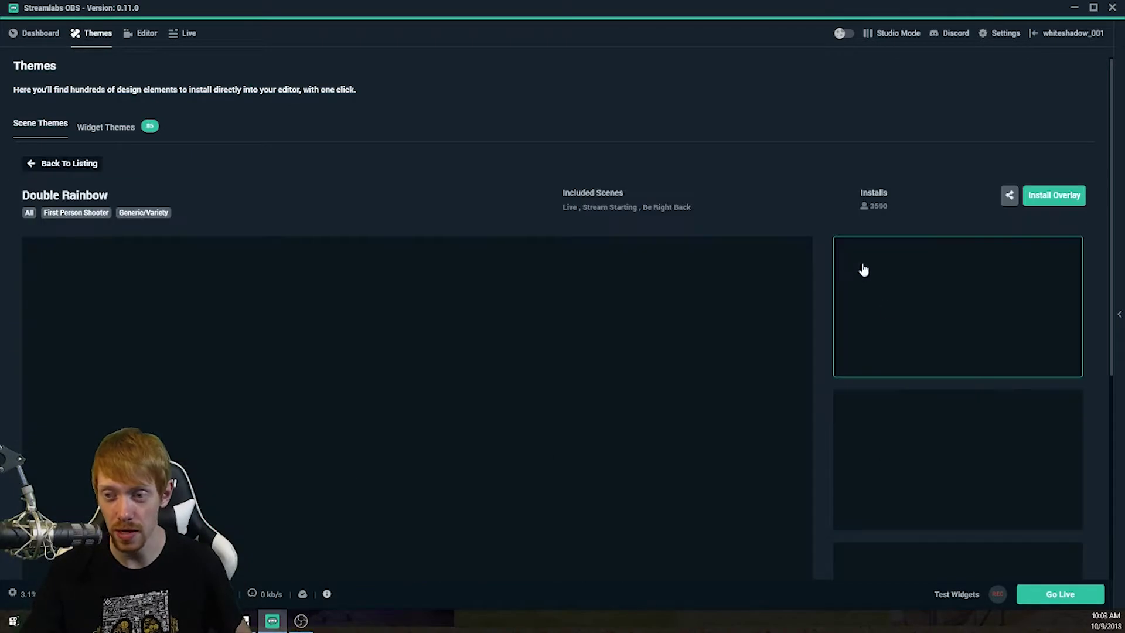
{"action": "scroll", "coordinate": [821, 284], "scroll_direction": "down", "scroll_amount": 2}
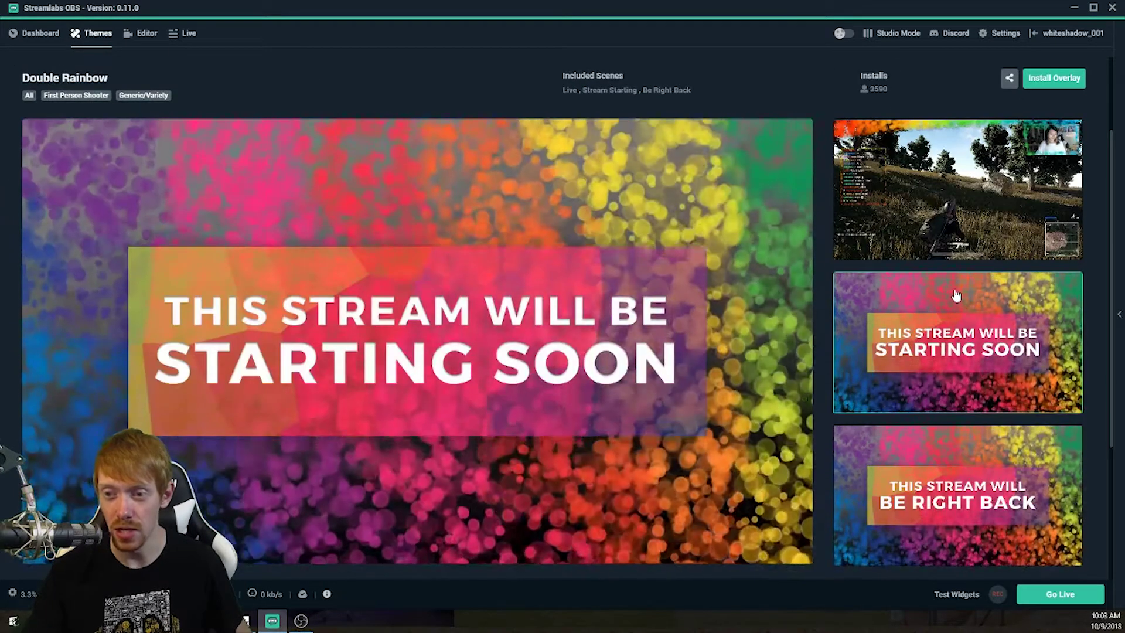
{"action": "left_click", "coordinate": [145, 33]}
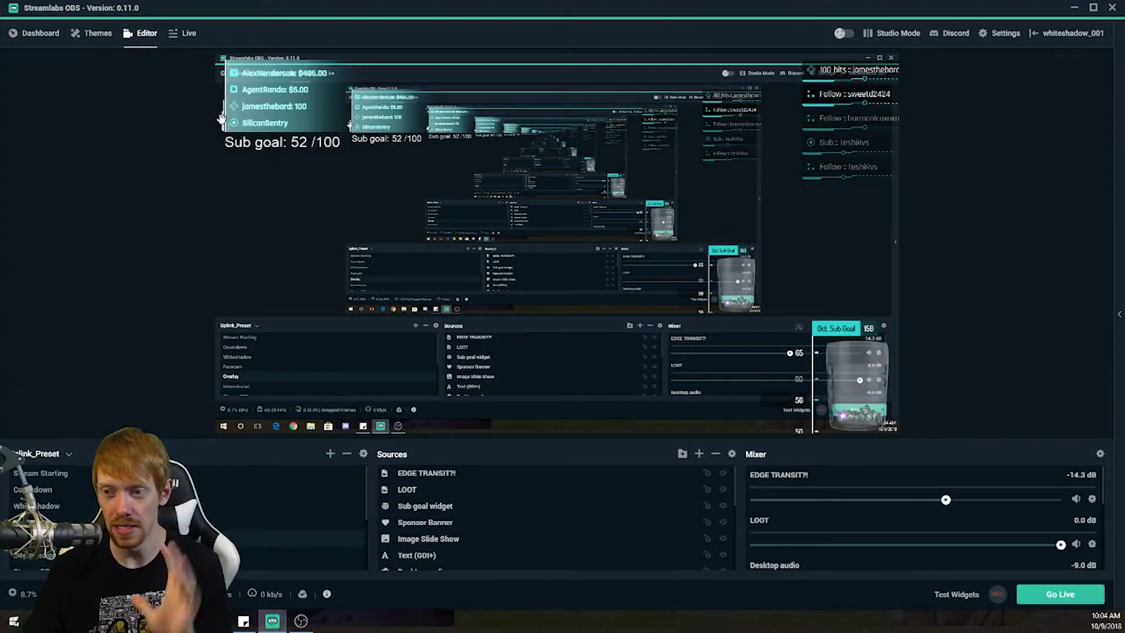
{"action": "left_click", "coordinate": [62, 454]}
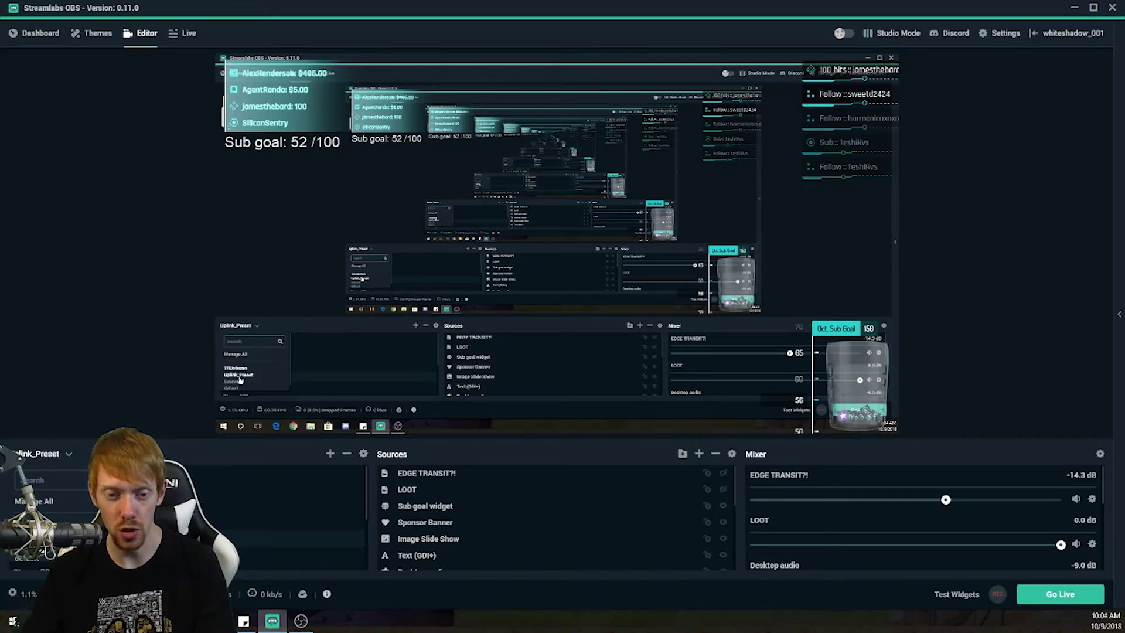
{"action": "scroll", "coordinate": [105, 524], "scroll_direction": "down", "scroll_amount": 1}
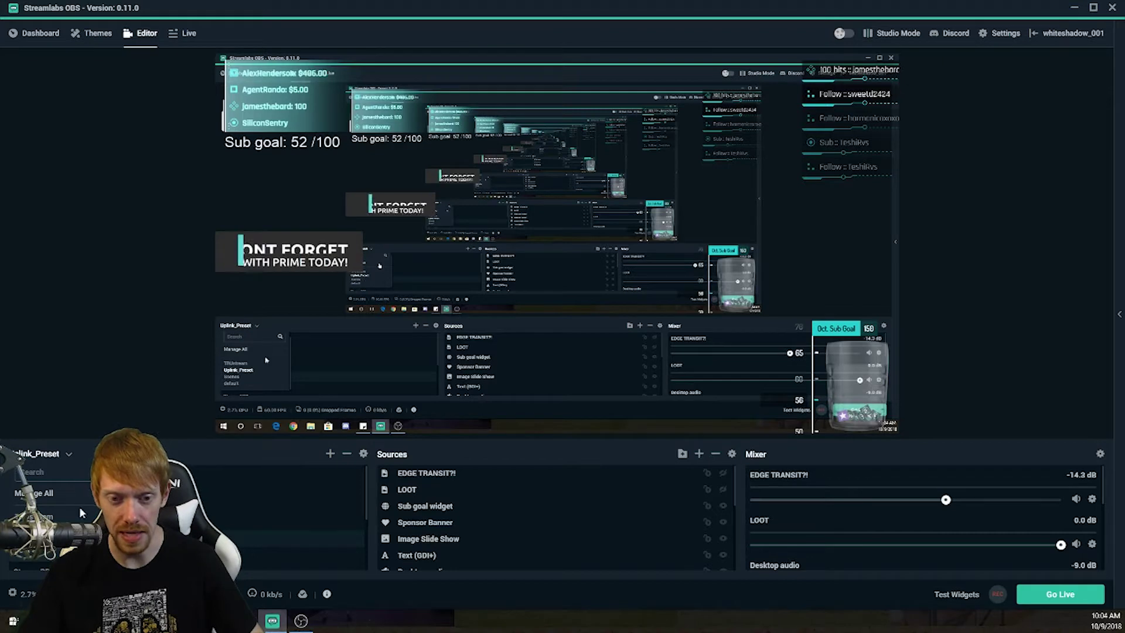
{"action": "left_click", "coordinate": [55, 517]}
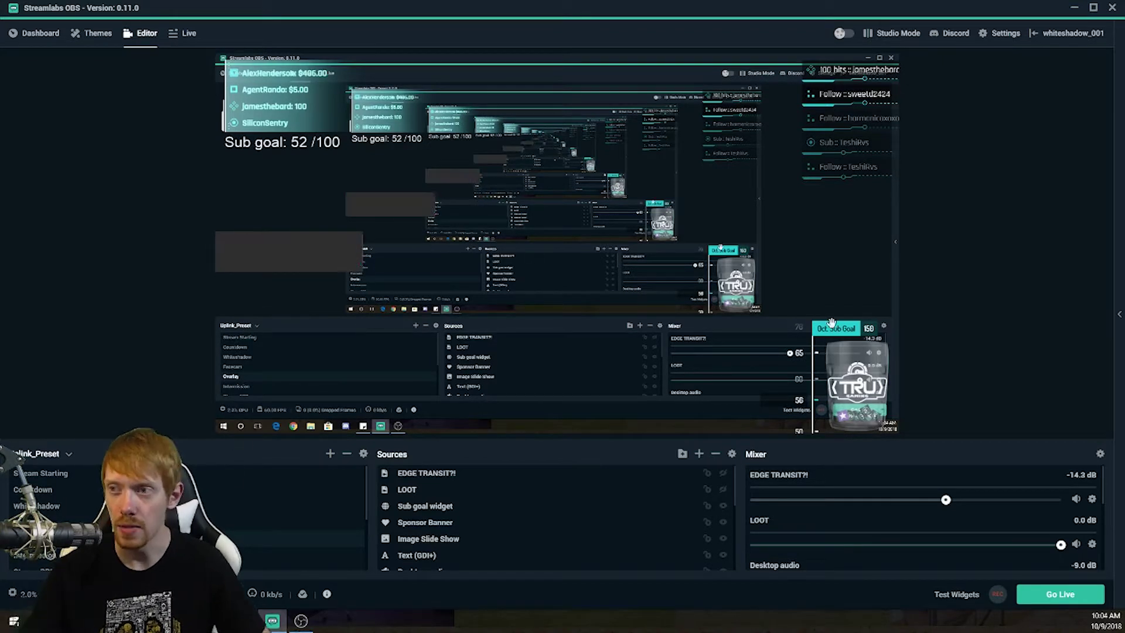
- Open Settings > Stream and set Stream Type to Custom Streaming Server
{"action": "left_click", "coordinate": [1002, 35]}
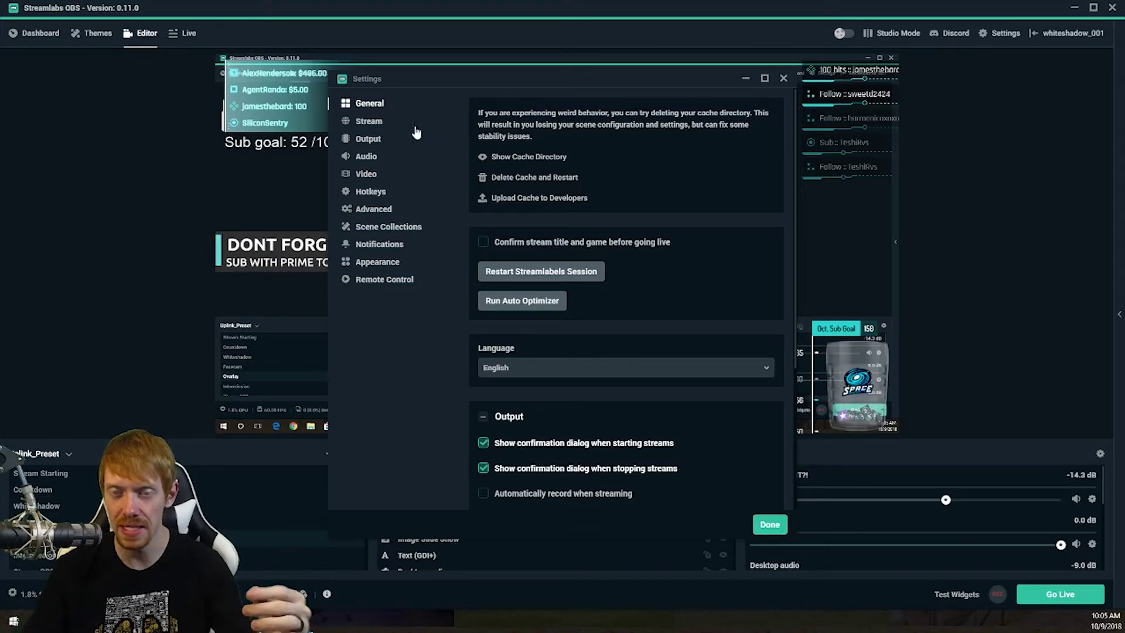
{"action": "scroll", "coordinate": [691, 242], "scroll_direction": "down", "scroll_amount": 4}
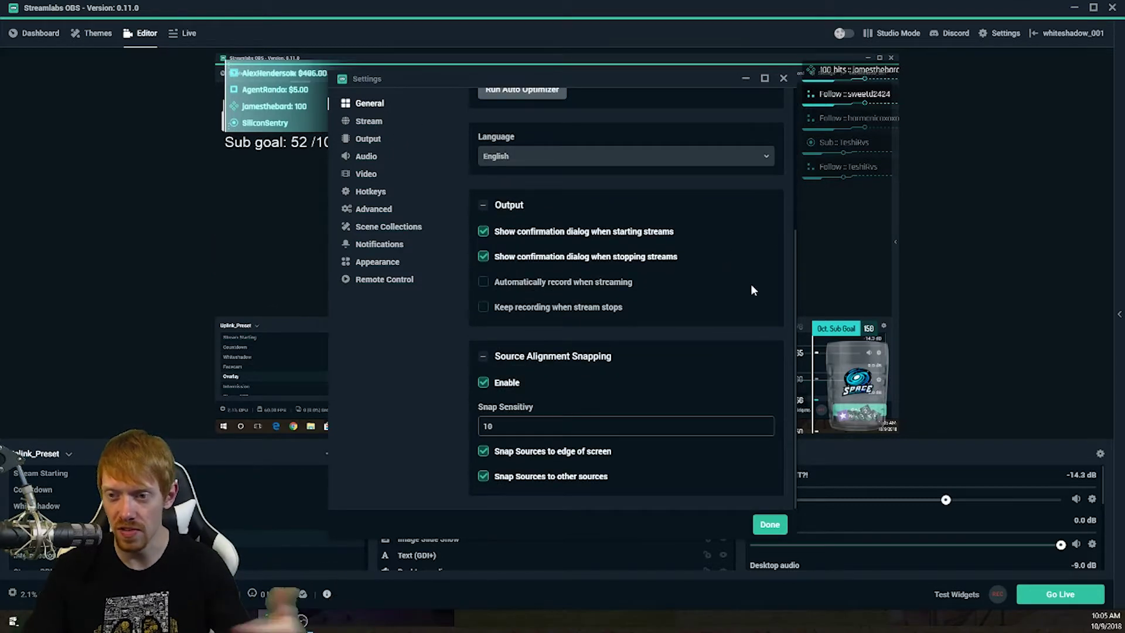
{"action": "scroll", "coordinate": [750, 279], "scroll_direction": "up", "scroll_amount": 4}
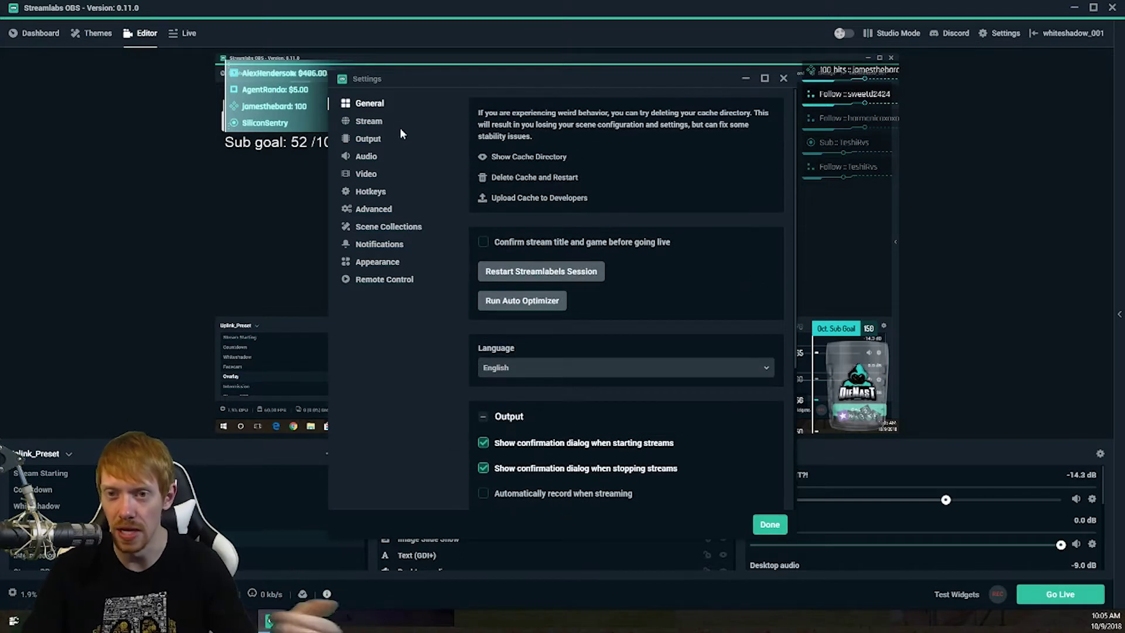
{"action": "left_click", "coordinate": [368, 120]}
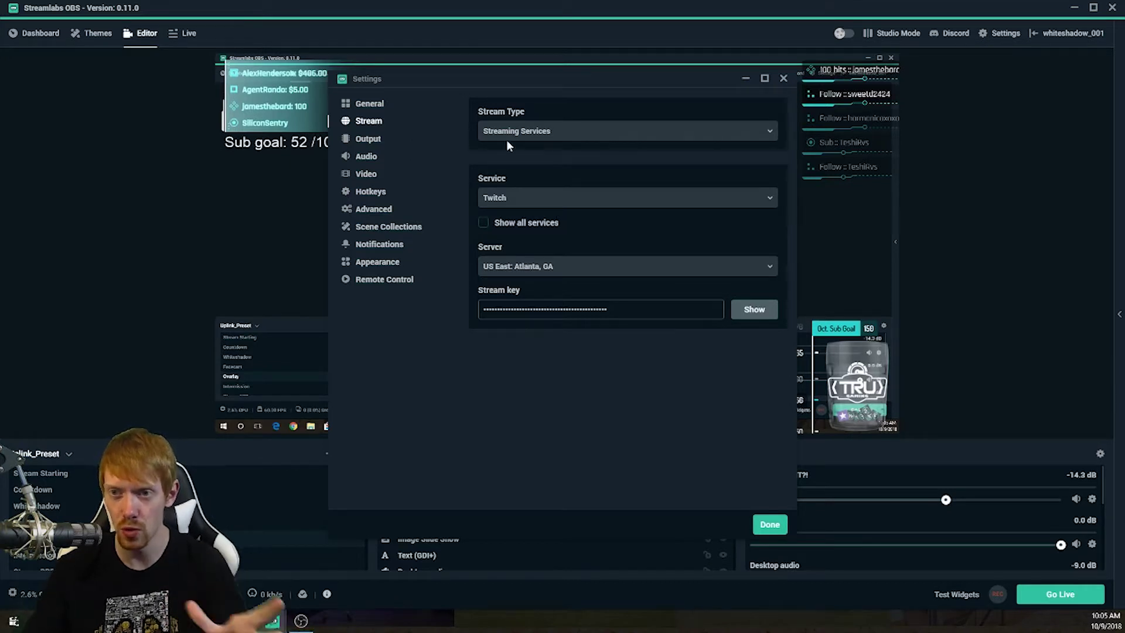
{"action": "left_click", "coordinate": [563, 135]}
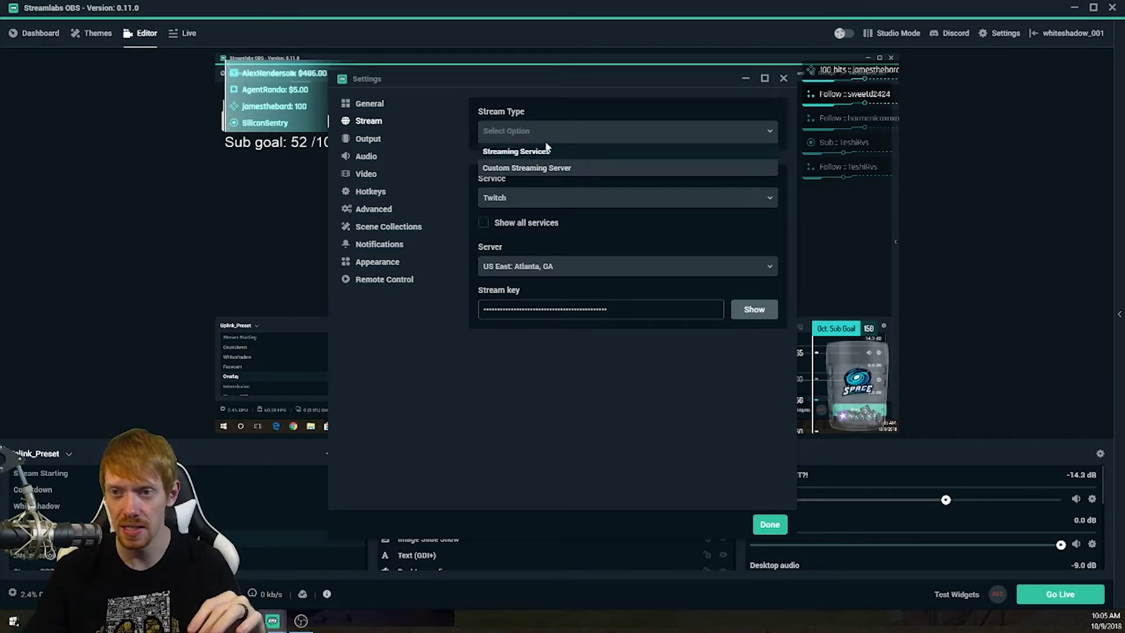
{"action": "left_click", "coordinate": [535, 168]}
- Set Stream Type back to Streaming Services, then scroll through the Output settings
{"action": "left_click", "coordinate": [560, 133]}
{"action": "left_click", "coordinate": [550, 151]}
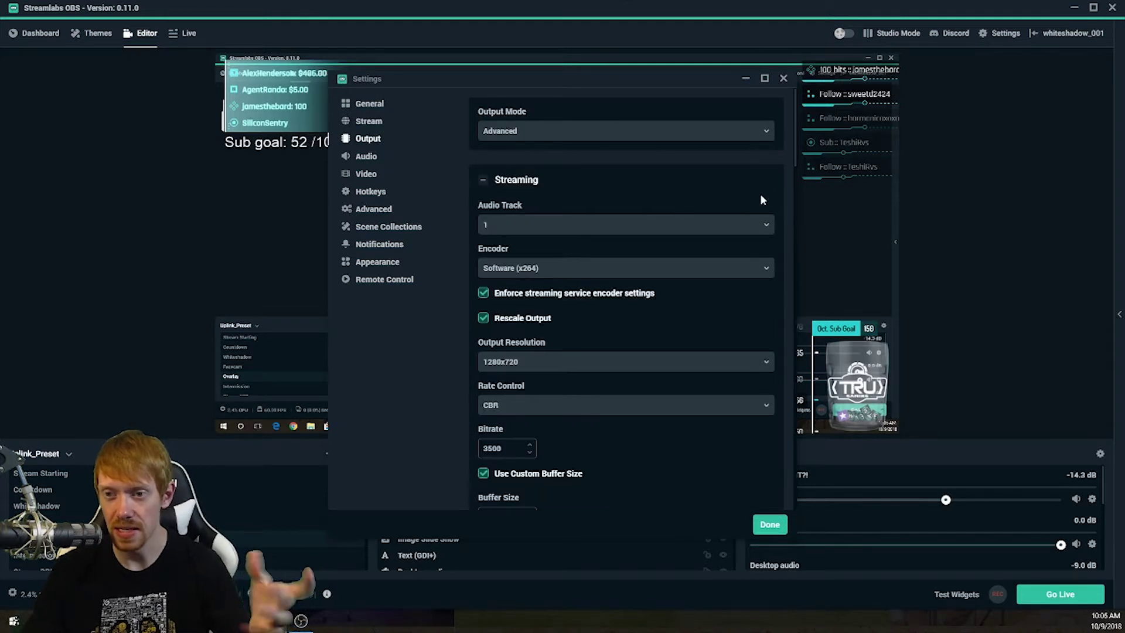
{"action": "scroll", "coordinate": [761, 201], "scroll_direction": "down", "scroll_amount": 1}
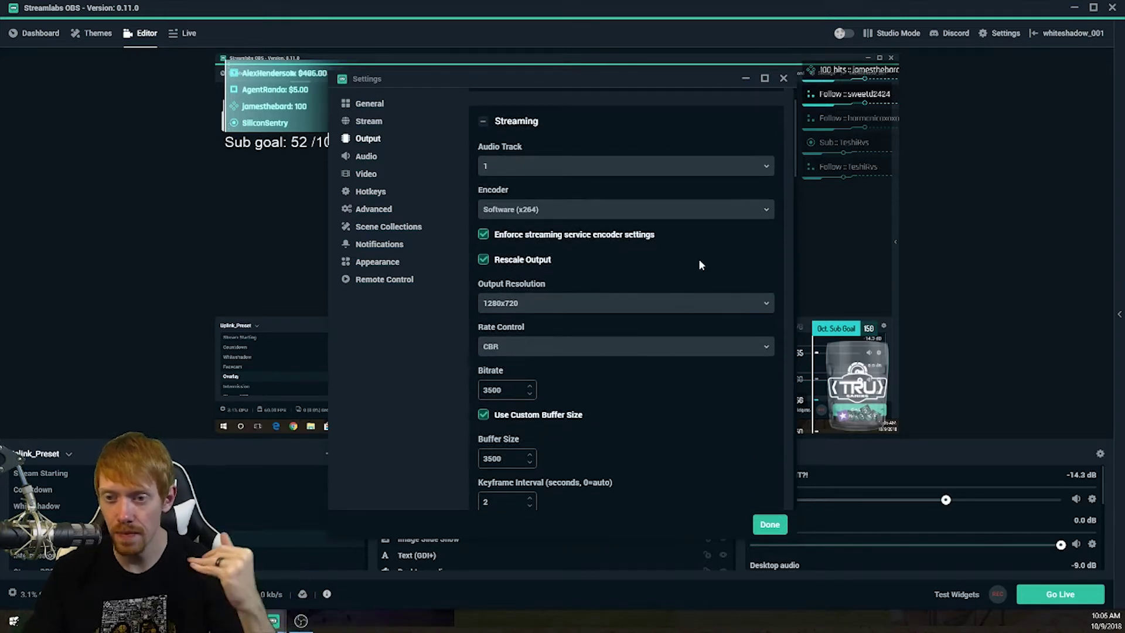
{"action": "scroll", "coordinate": [715, 266], "scroll_direction": "down", "scroll_amount": 1}
{"action": "scroll", "coordinate": [730, 346], "scroll_direction": "down", "scroll_amount": 1}
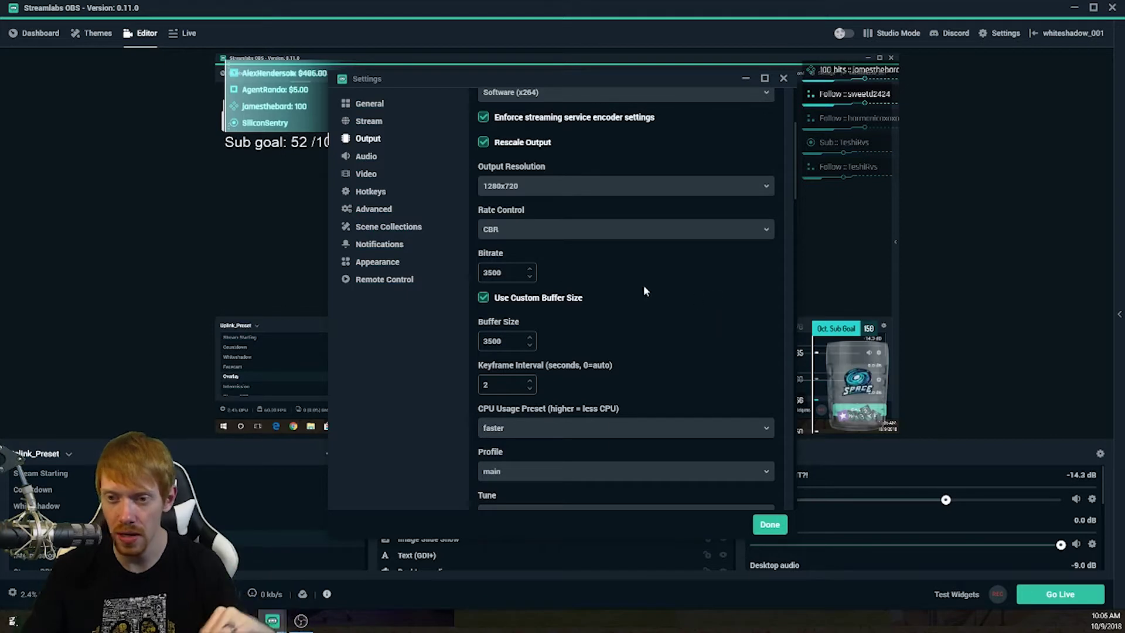
{"action": "scroll", "coordinate": [703, 290], "scroll_direction": "down", "scroll_amount": 1}
{"action": "scroll", "coordinate": [730, 302], "scroll_direction": "down", "scroll_amount": 1}
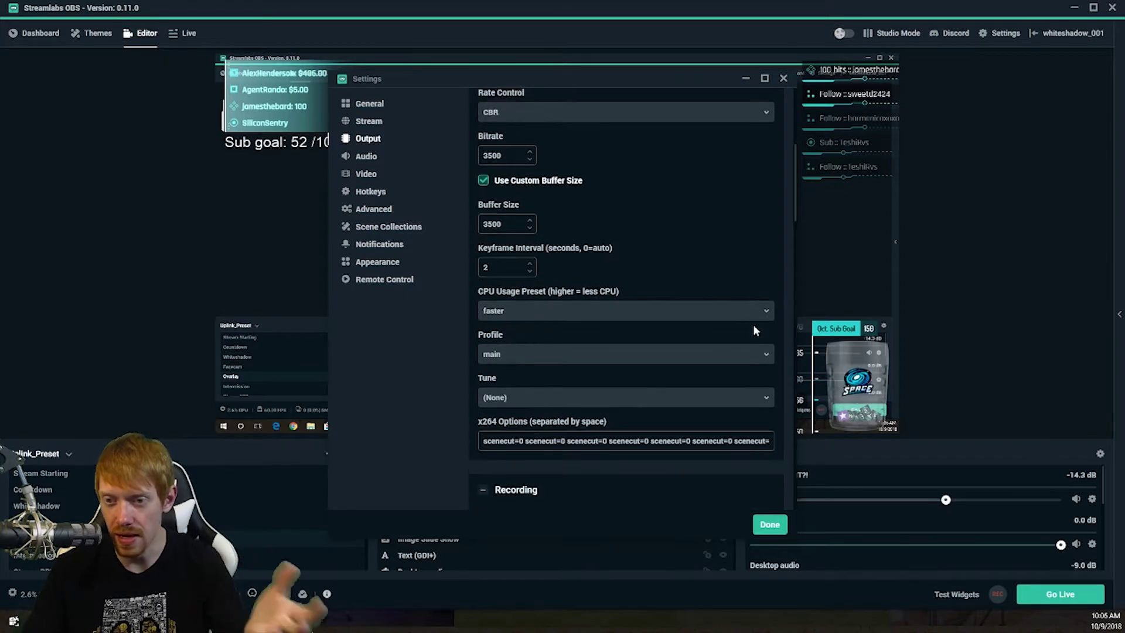
- Check the CPU Usage Preset list, leaving it at faster
{"action": "left_click", "coordinate": [533, 311]}
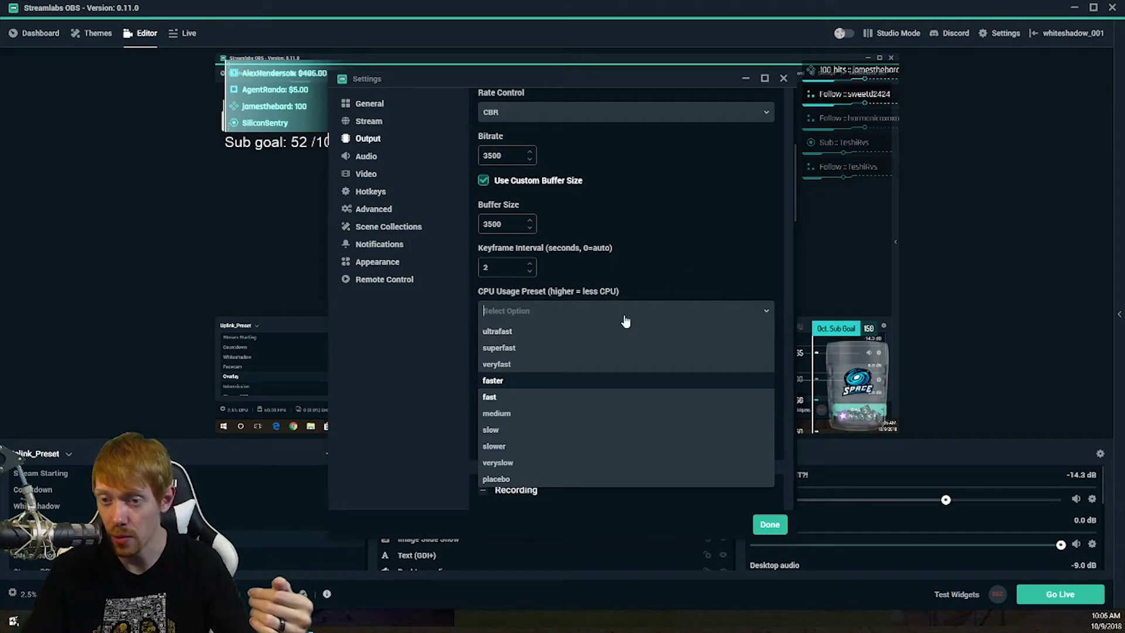
{"action": "left_click", "coordinate": [702, 230]}
{"action": "scroll", "coordinate": [626, 317], "scroll_direction": "down", "scroll_amount": 5}
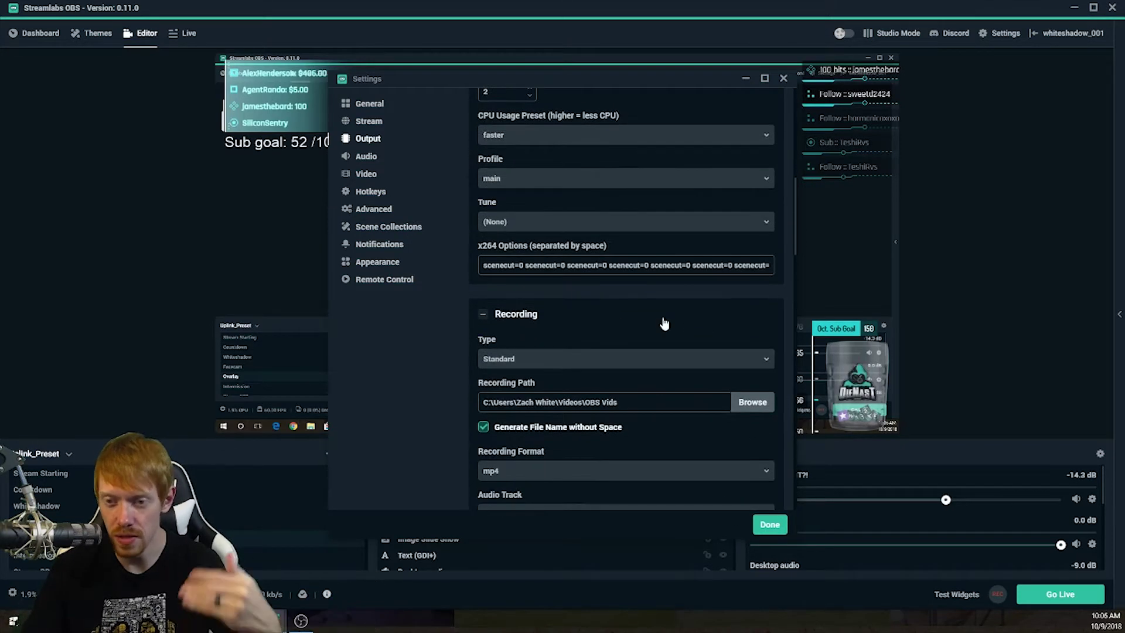
{"action": "scroll", "coordinate": [663, 322], "scroll_direction": "down", "scroll_amount": 2}
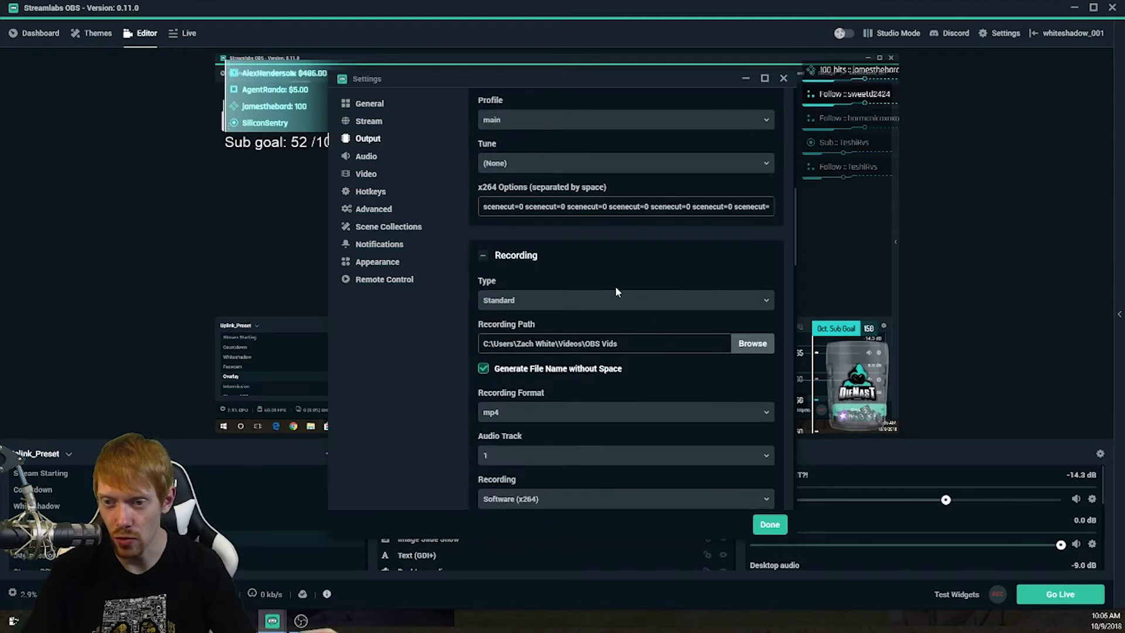
- Collapse the Recording section and Audio Tracks 1 through 6
{"action": "left_click", "coordinate": [519, 258]}
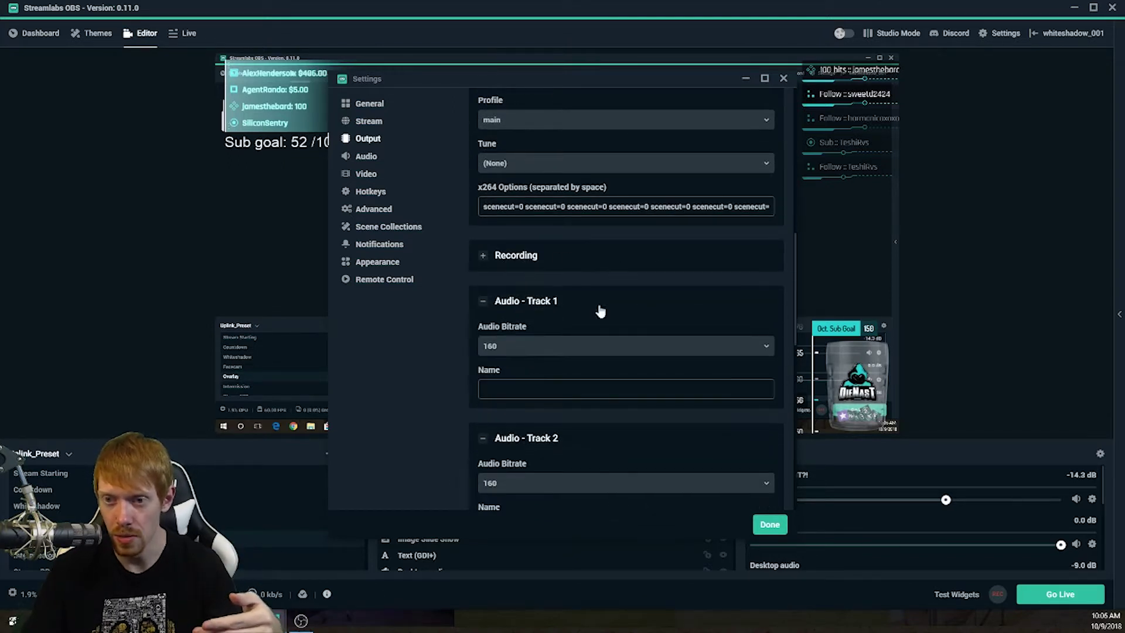
{"action": "left_click", "coordinate": [502, 301]}
{"action": "left_click", "coordinate": [509, 348]}
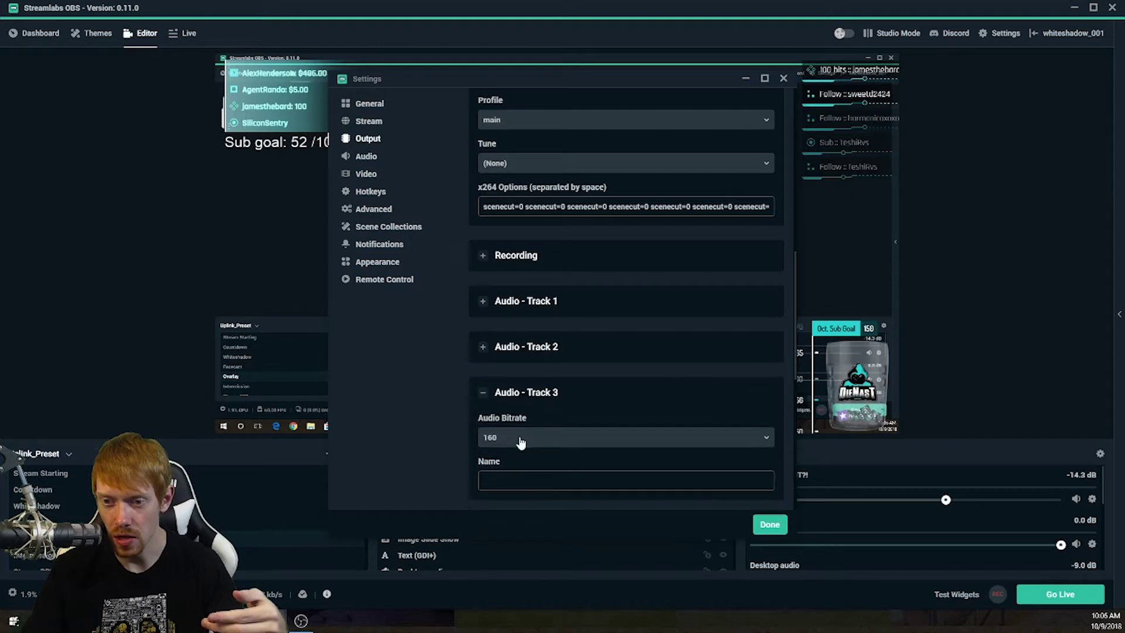
{"action": "left_click", "coordinate": [585, 393]}
{"action": "scroll", "coordinate": [717, 352], "scroll_direction": "down", "scroll_amount": 3}
{"action": "left_click", "coordinate": [555, 269]}
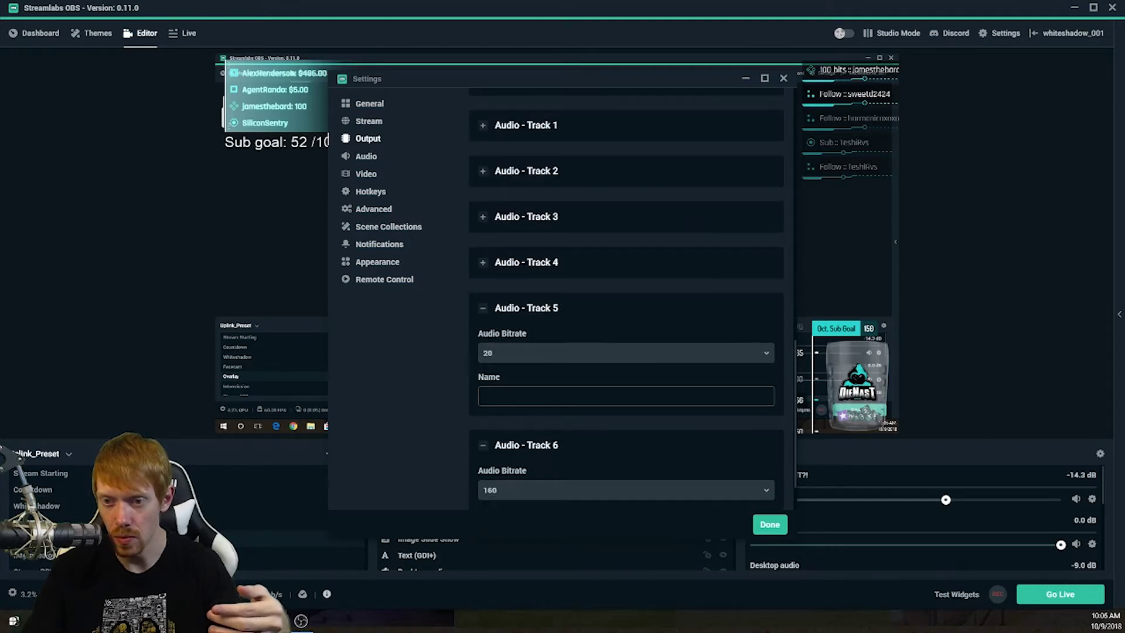
{"action": "left_click", "coordinate": [538, 308]}
{"action": "left_click", "coordinate": [537, 389]}
{"action": "scroll", "coordinate": [708, 377], "scroll_direction": "up", "scroll_amount": 7}
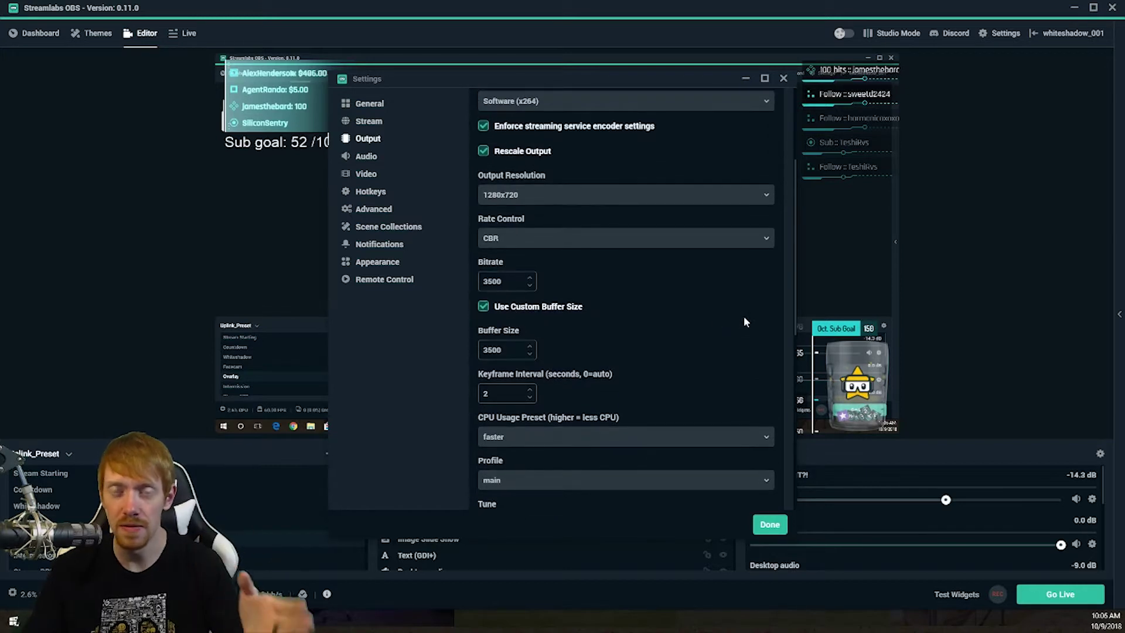
- Step through Audio, Video and Hotkeys settings to Advanced's Stream Delay options
{"action": "left_click", "coordinate": [367, 157]}
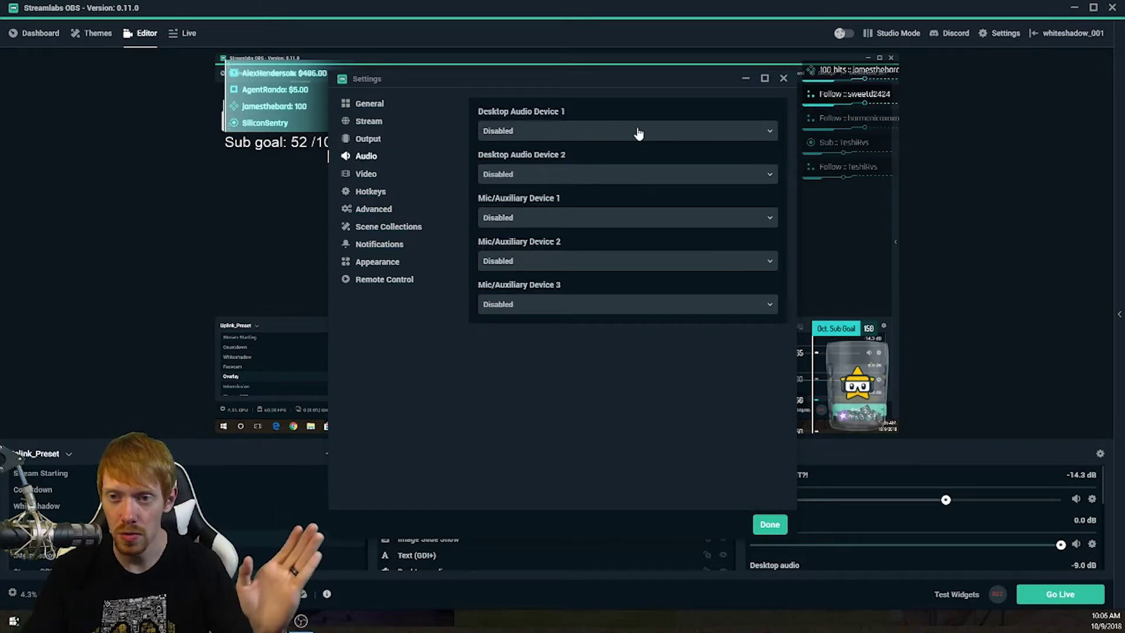
{"action": "left_click", "coordinate": [367, 174]}
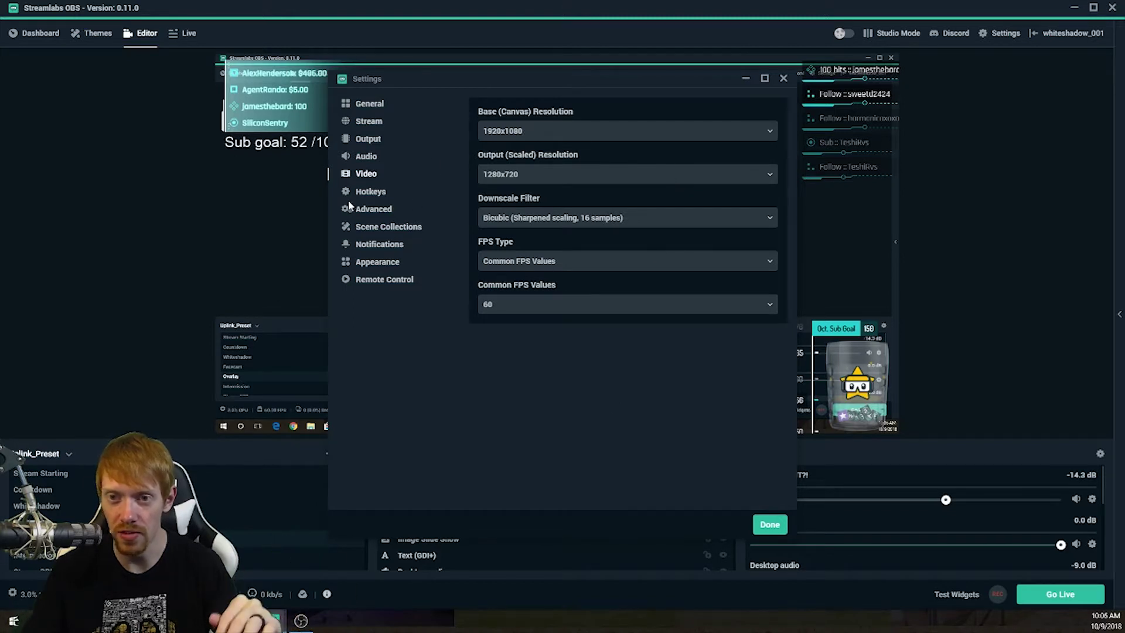
{"action": "left_click", "coordinate": [370, 191]}
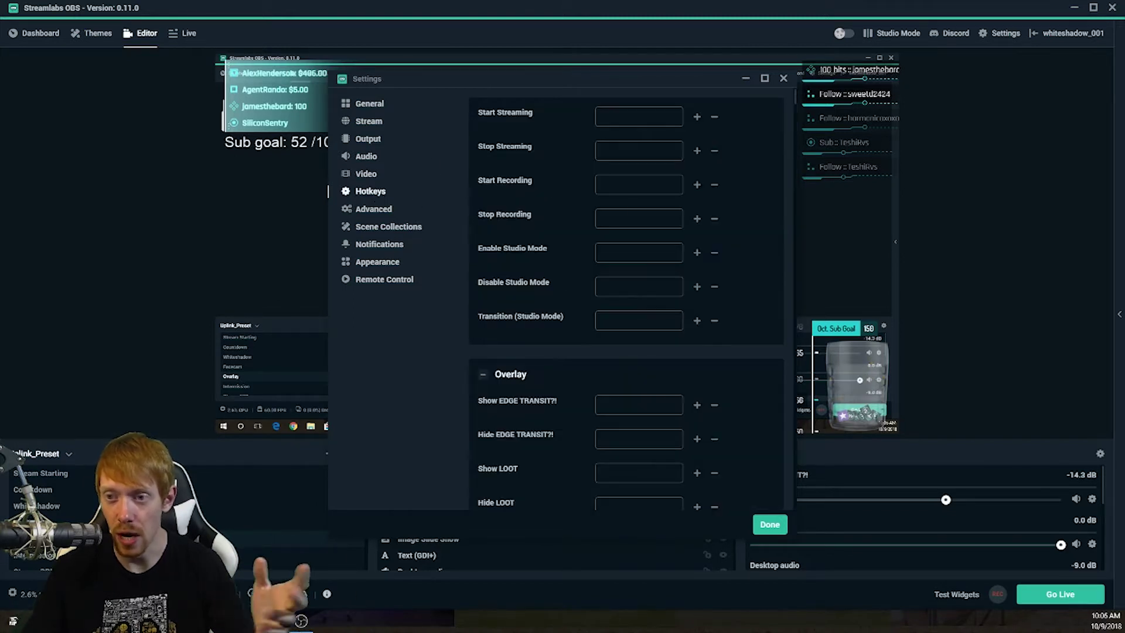
{"action": "left_click", "coordinate": [377, 212]}
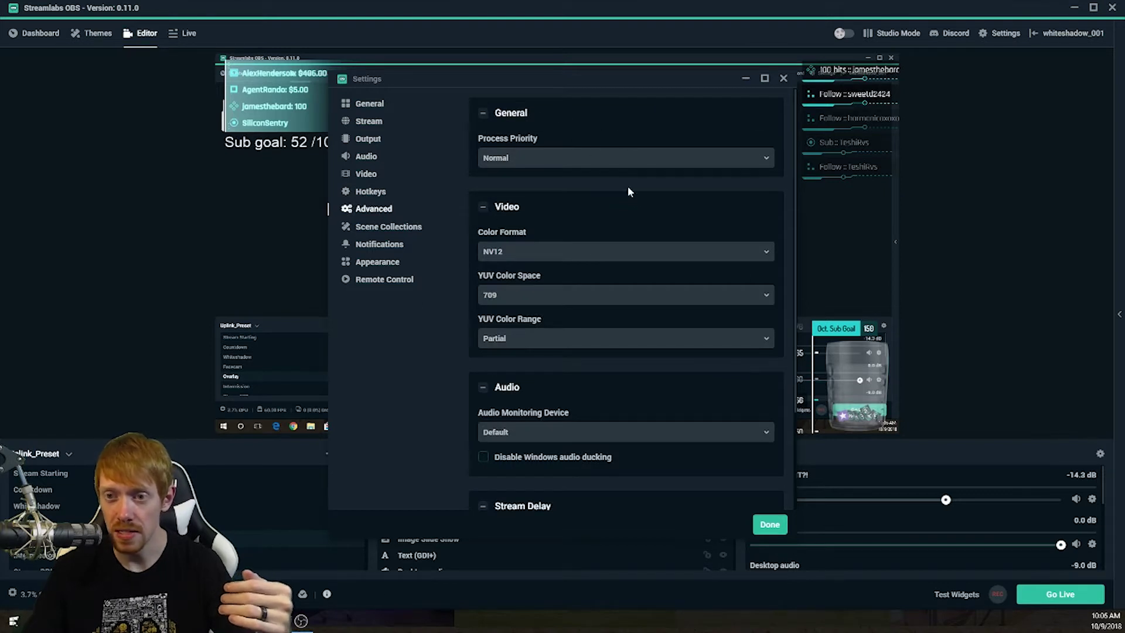
{"action": "scroll", "coordinate": [644, 235], "scroll_direction": "down", "scroll_amount": 2}
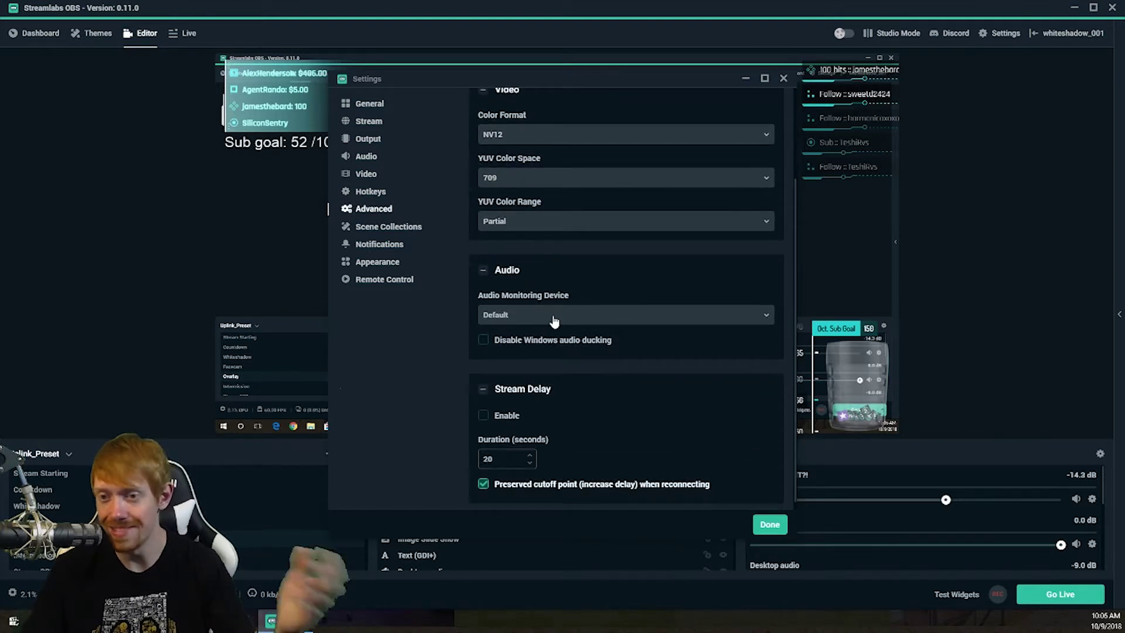
- Visit Scene Collections and Notifications, then toggle Night mode off and back on
{"action": "left_click", "coordinate": [392, 230]}
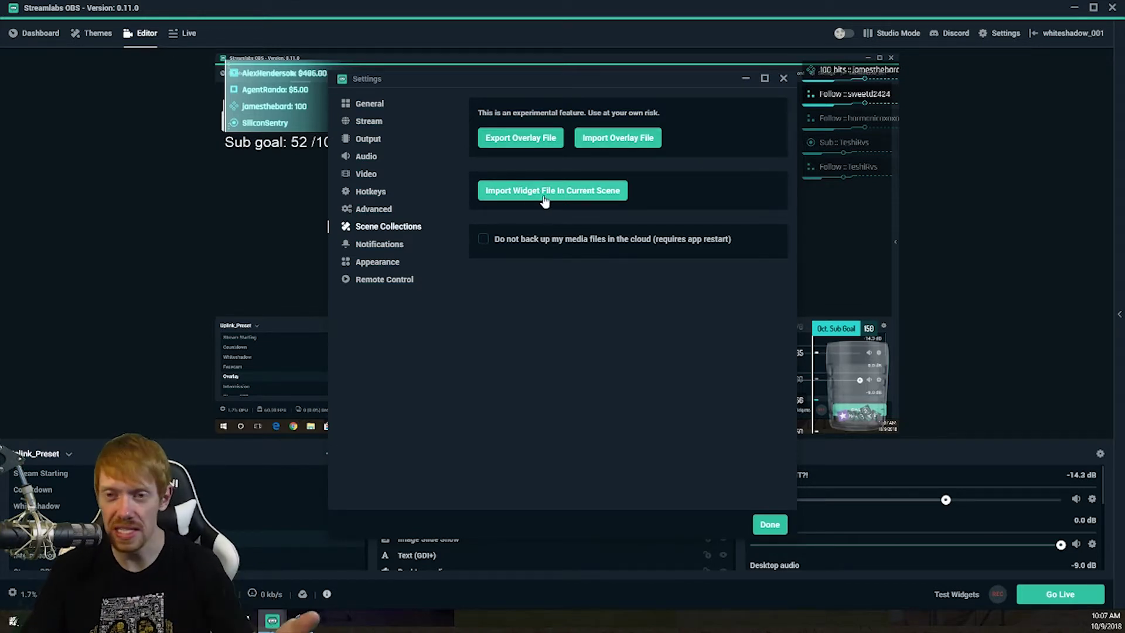
{"action": "left_click", "coordinate": [393, 249]}
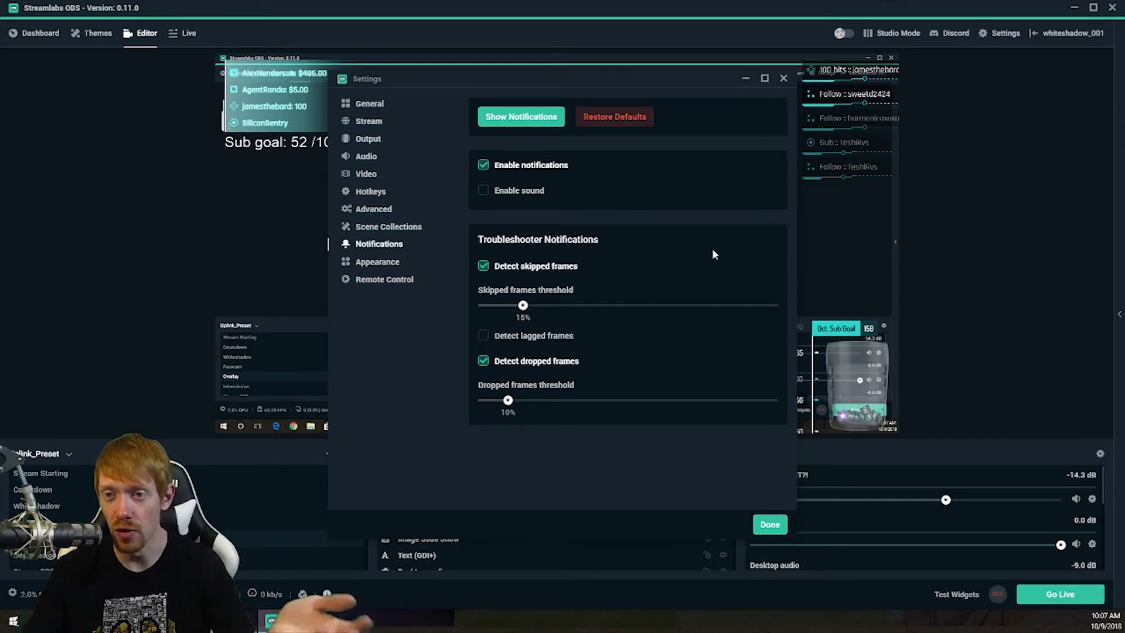
{"action": "left_click", "coordinate": [384, 265]}
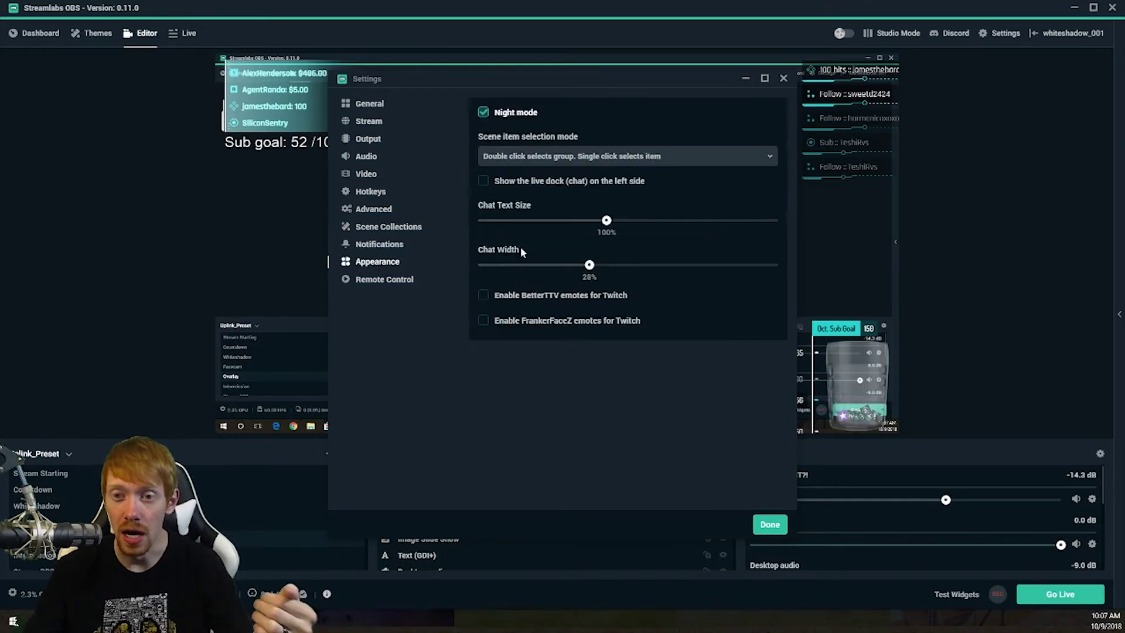
{"action": "left_click", "coordinate": [483, 113]}
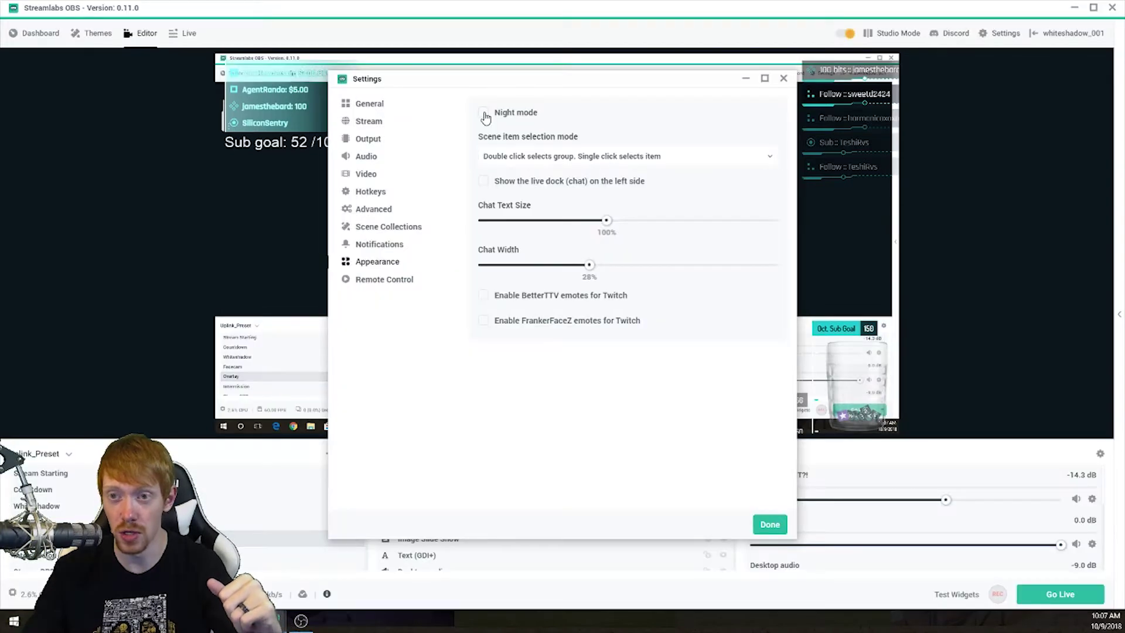
{"action": "left_click", "coordinate": [484, 113]}
- Show the Remote Control settings page with its phone QR code
{"action": "left_click", "coordinate": [358, 279]}
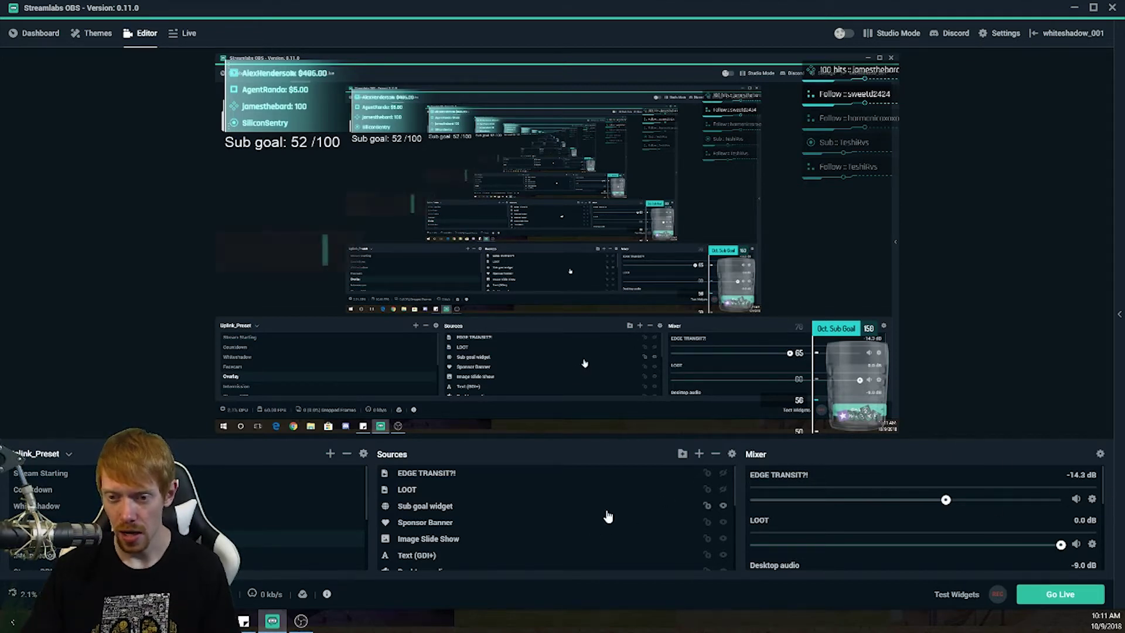
- Scroll the Sources list and open the Add Source dialog via its + button
{"action": "scroll", "coordinate": [608, 516], "scroll_direction": "up", "scroll_amount": 5}
{"action": "scroll", "coordinate": [608, 516], "scroll_direction": "down", "scroll_amount": 5}
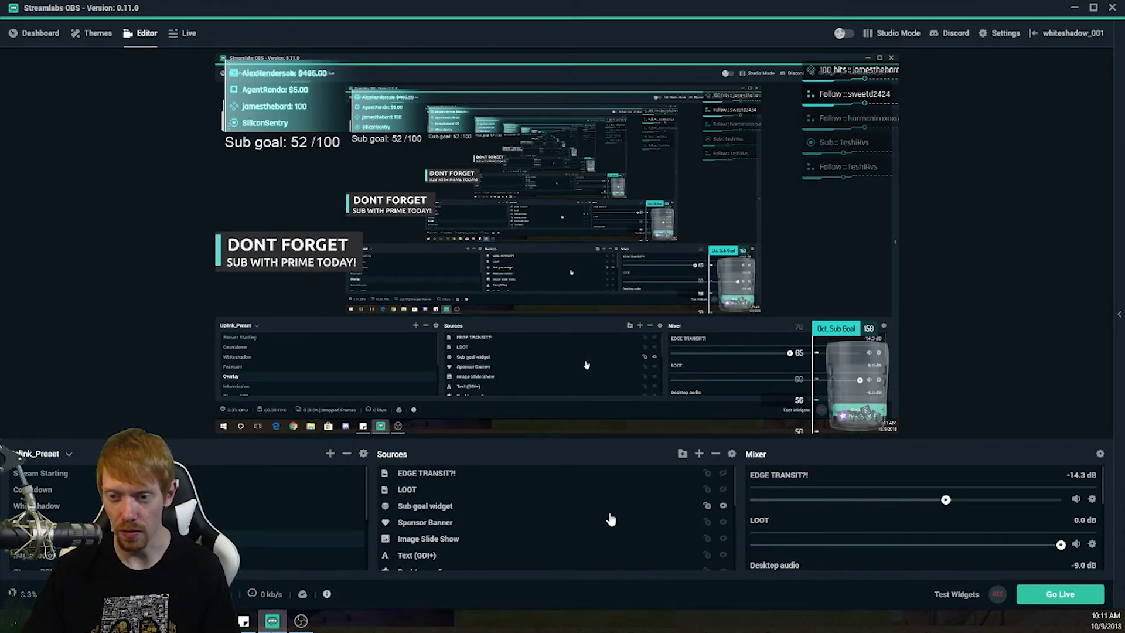
{"action": "left_click", "coordinate": [699, 455]}
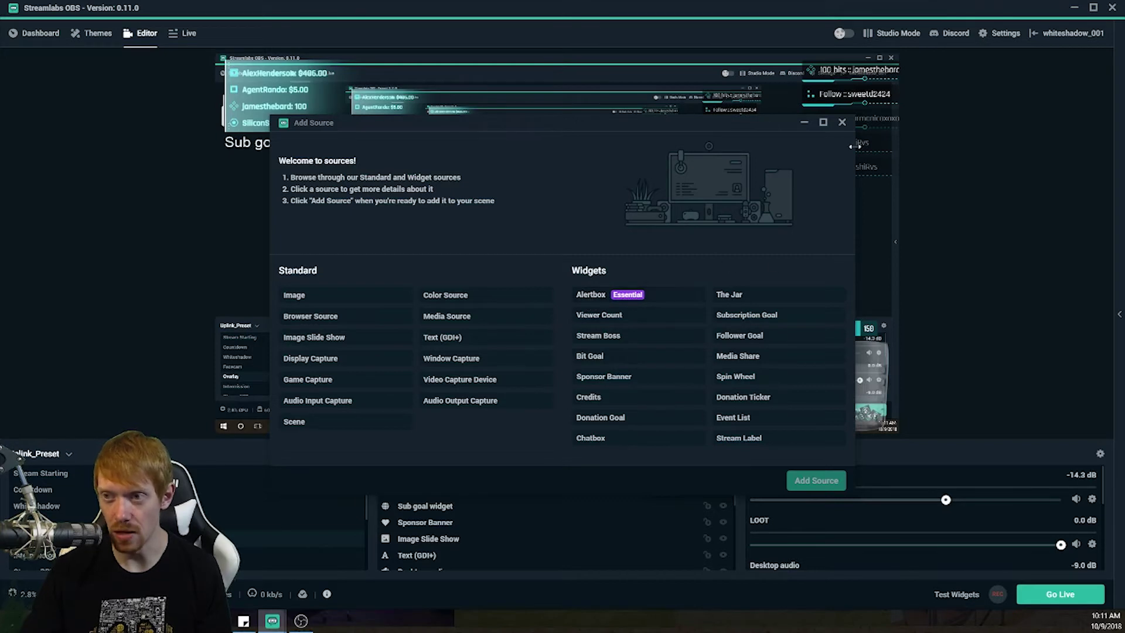
- Close the Add Source dialog and bring up Test Widgets to play a test follow alert
{"action": "left_click", "coordinate": [842, 123]}
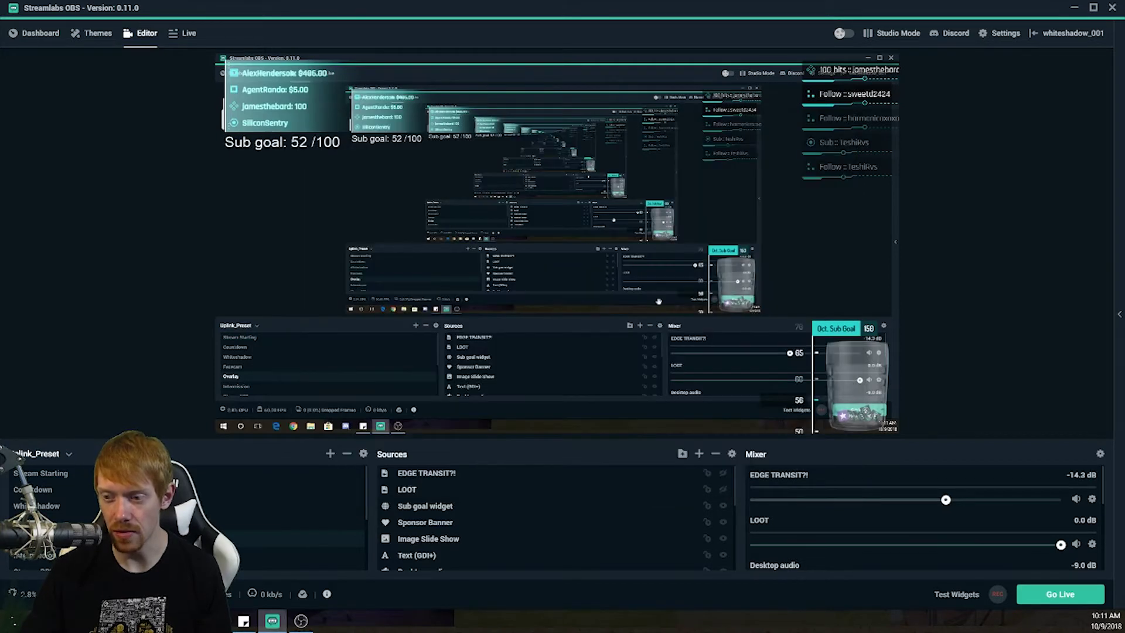
{"action": "left_click", "coordinate": [953, 598]}
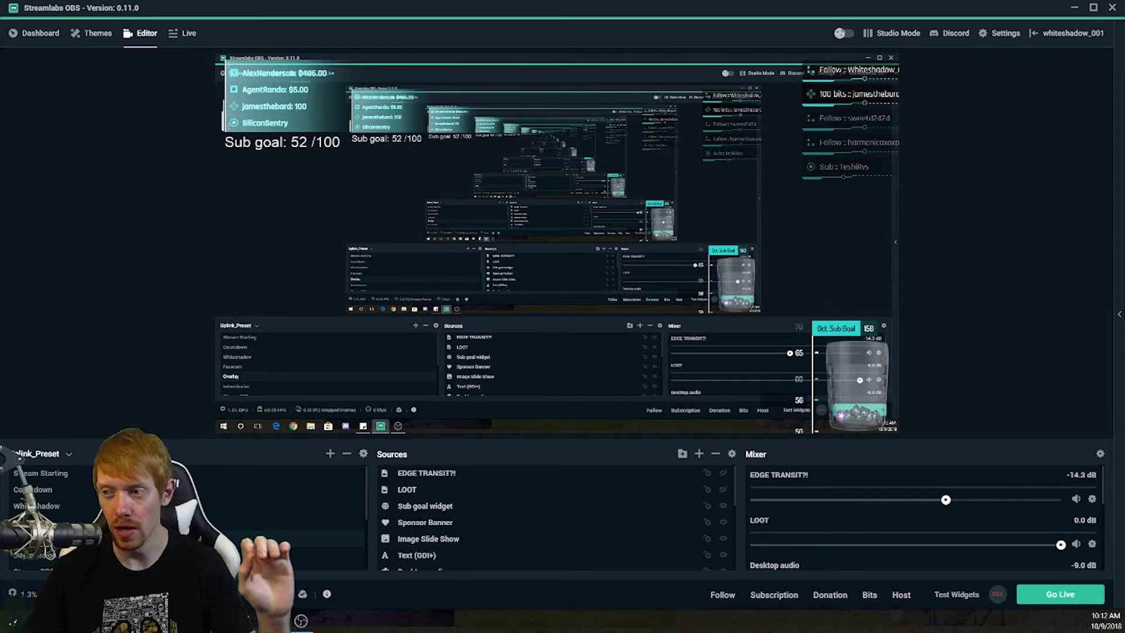
{"action": "left_click", "coordinate": [1119, 314]}
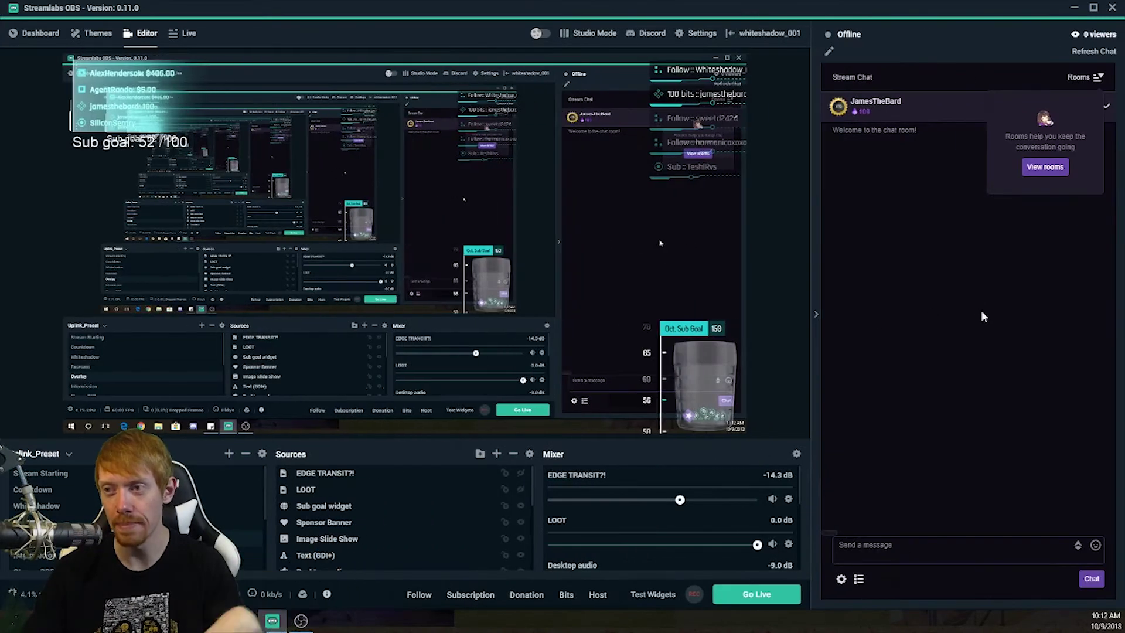
{"action": "left_click", "coordinate": [1063, 269]}
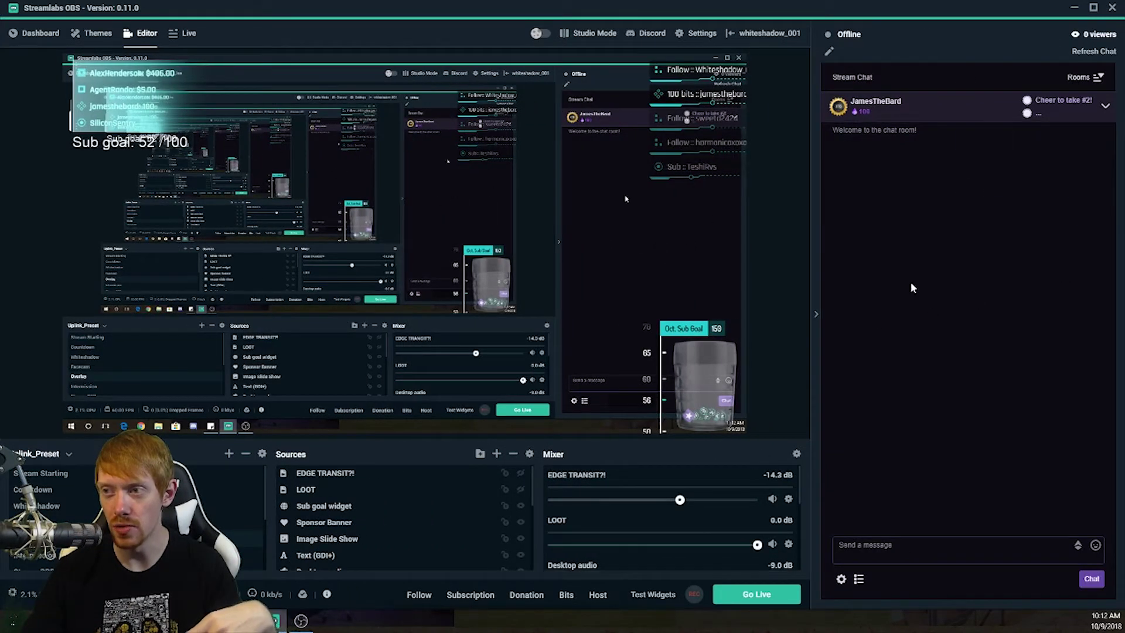
{"action": "left_click", "coordinate": [816, 317]}
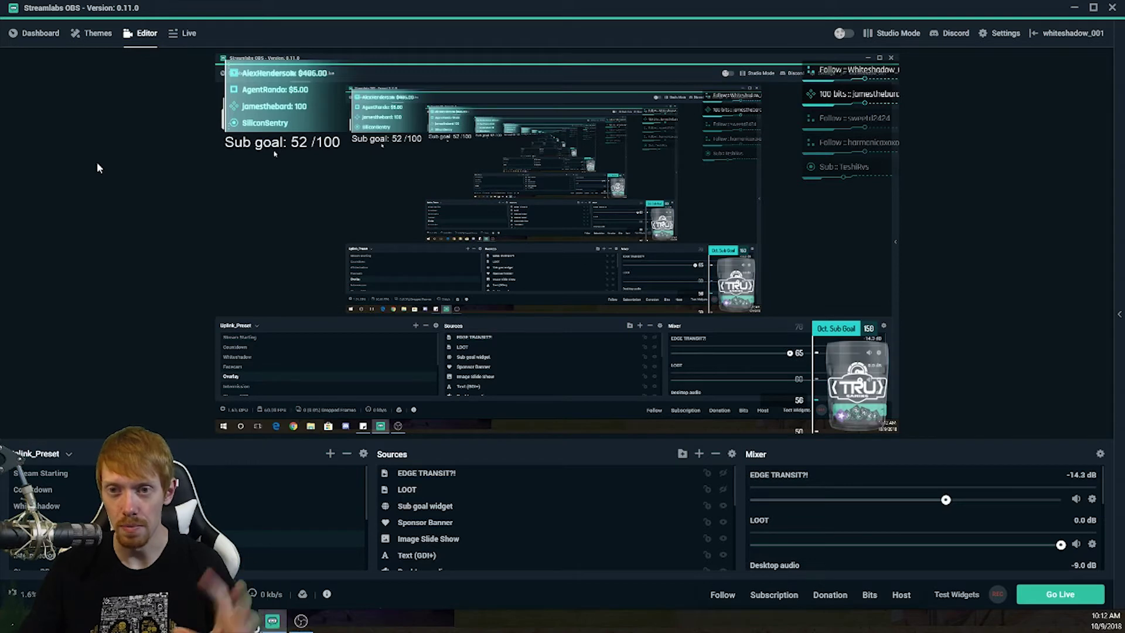
- Browse the Dashboard's Merch Store and overview, then open Integrations listing Patreon, Discord and Razer Chroma
{"action": "left_click", "coordinate": [32, 45]}
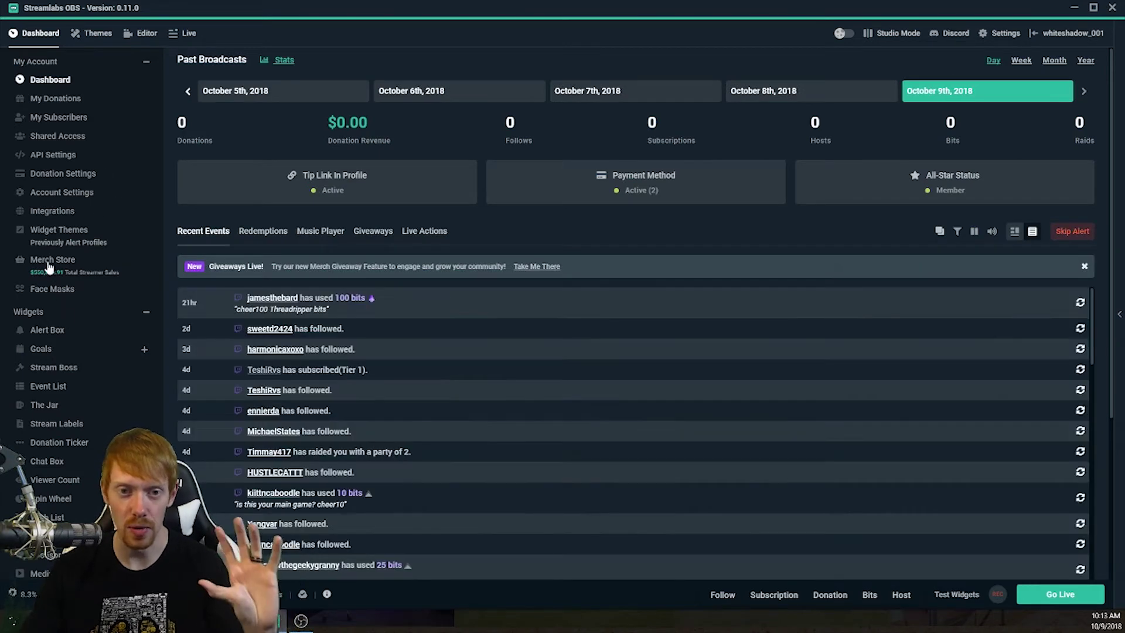
{"action": "left_click", "coordinate": [49, 264]}
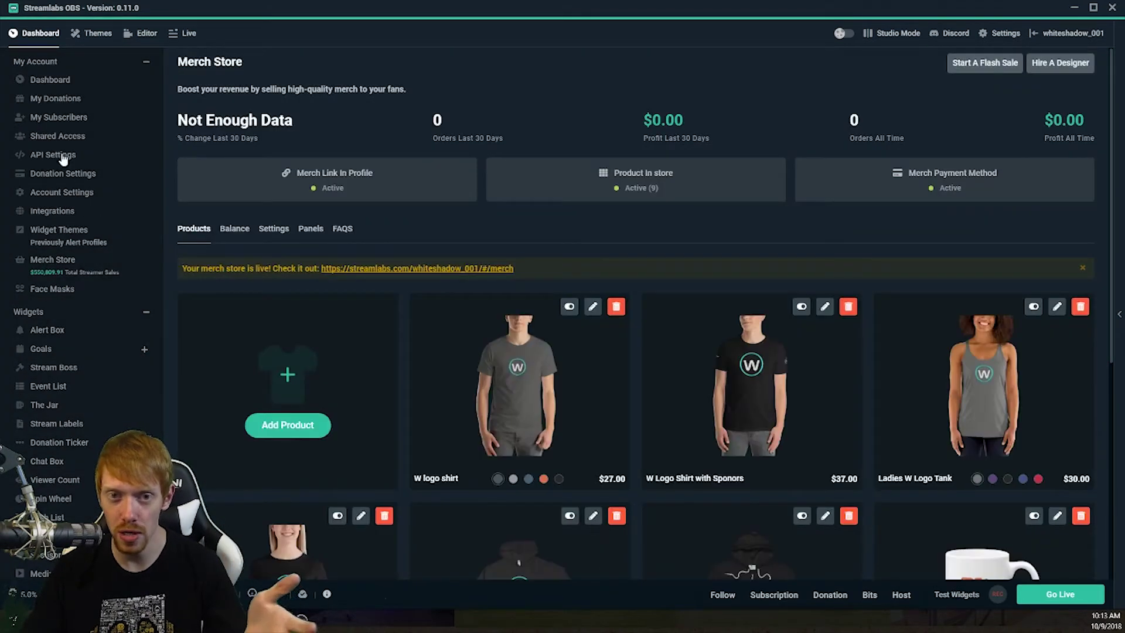
{"action": "left_click", "coordinate": [47, 82]}
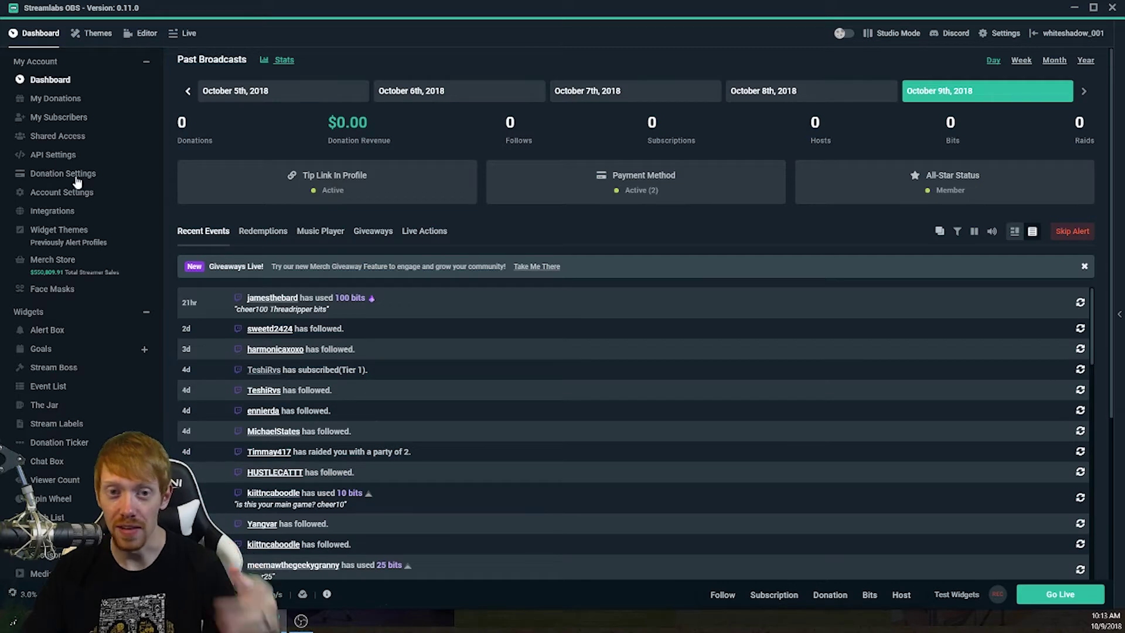
{"action": "scroll", "coordinate": [101, 183], "scroll_direction": "down", "scroll_amount": 1}
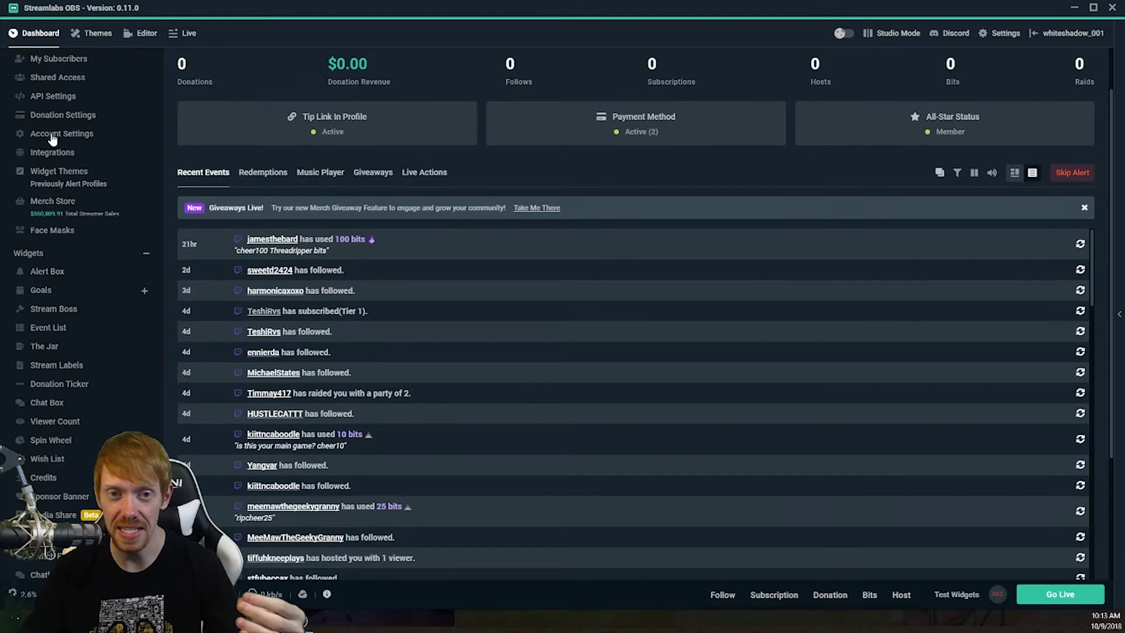
{"action": "left_click", "coordinate": [59, 153]}
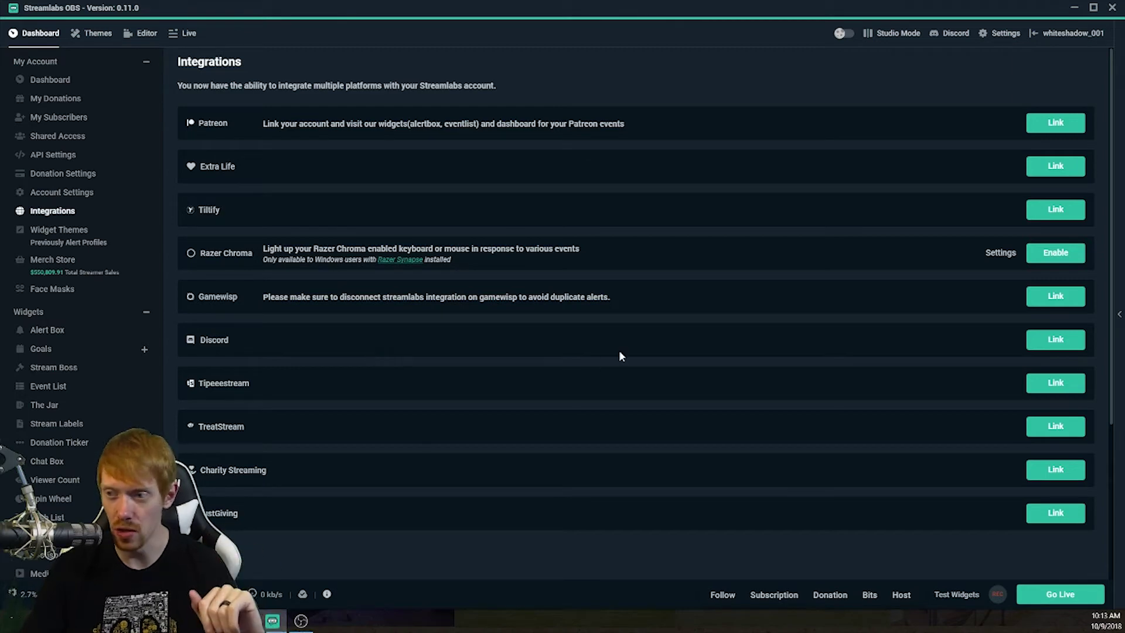
- Open Widget Themes to see Uplink Events active and Uplink_Preset set to Twitch default
{"action": "left_click", "coordinate": [59, 231]}
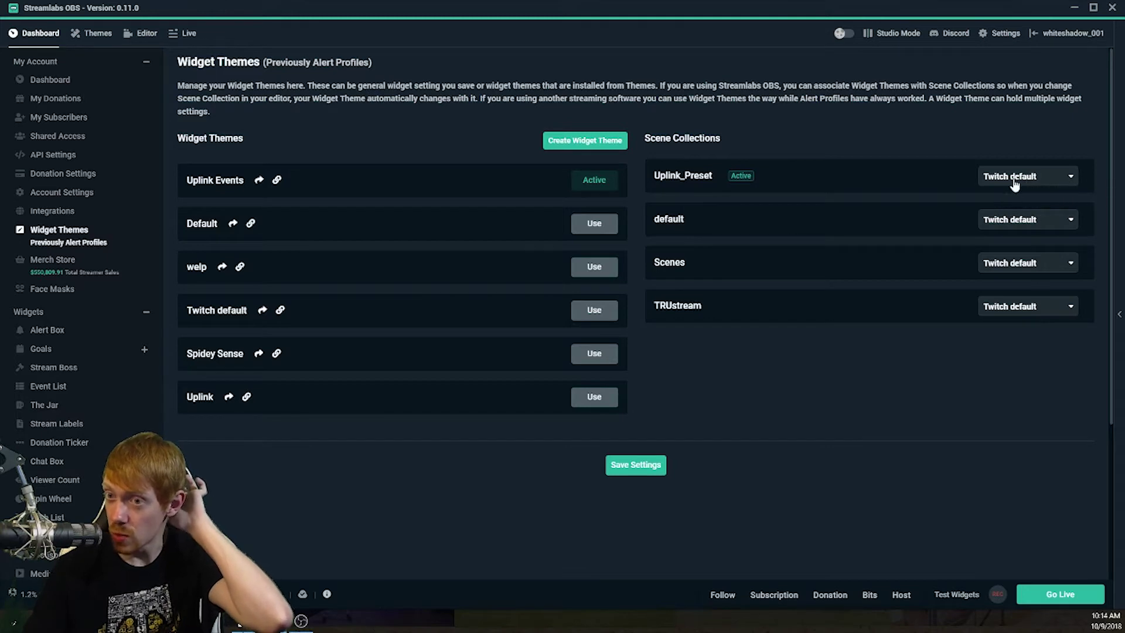
- Open the Face Masks page and scroll through its demo of masks like pirate and TV head
{"action": "left_click", "coordinate": [55, 293]}
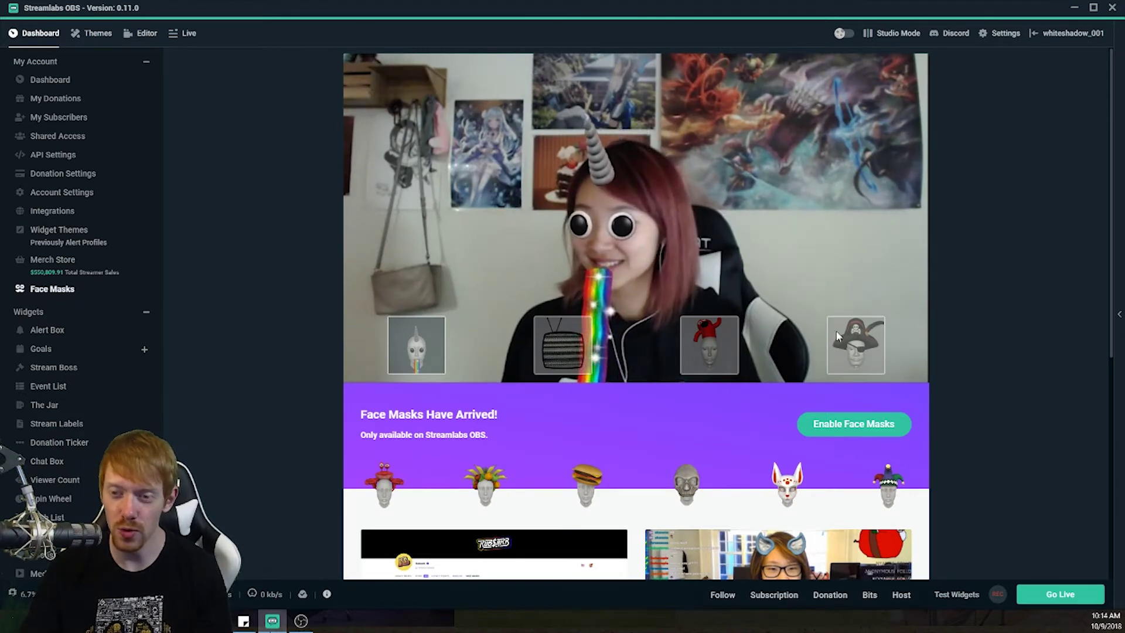
{"action": "scroll", "coordinate": [973, 340], "scroll_direction": "down", "scroll_amount": 3}
{"action": "scroll", "coordinate": [1000, 337], "scroll_direction": "down", "scroll_amount": 1}
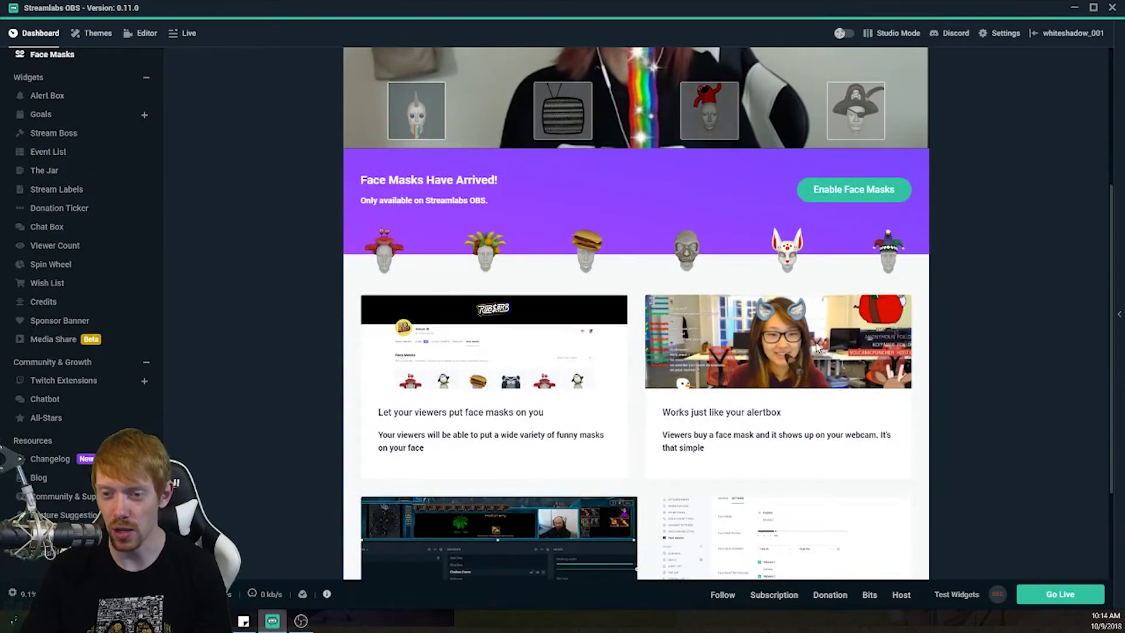
{"action": "scroll", "coordinate": [791, 347], "scroll_direction": "down", "scroll_amount": 2}
{"action": "scroll", "coordinate": [746, 417], "scroll_direction": "up", "scroll_amount": 6}
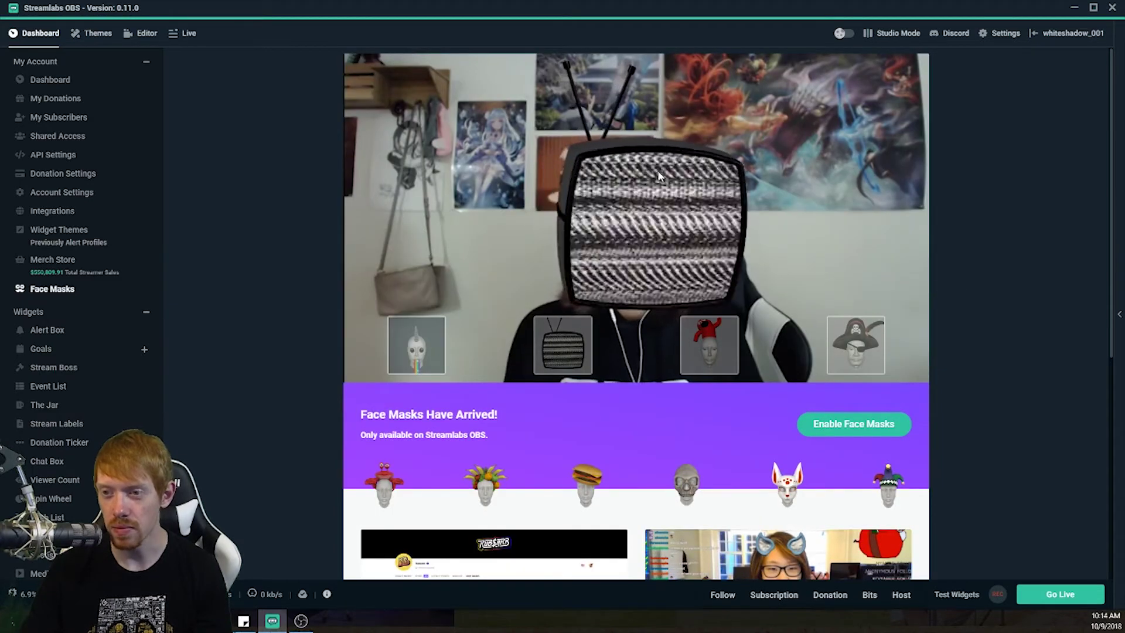
{"action": "scroll", "coordinate": [1018, 344], "scroll_direction": "down", "scroll_amount": 1}
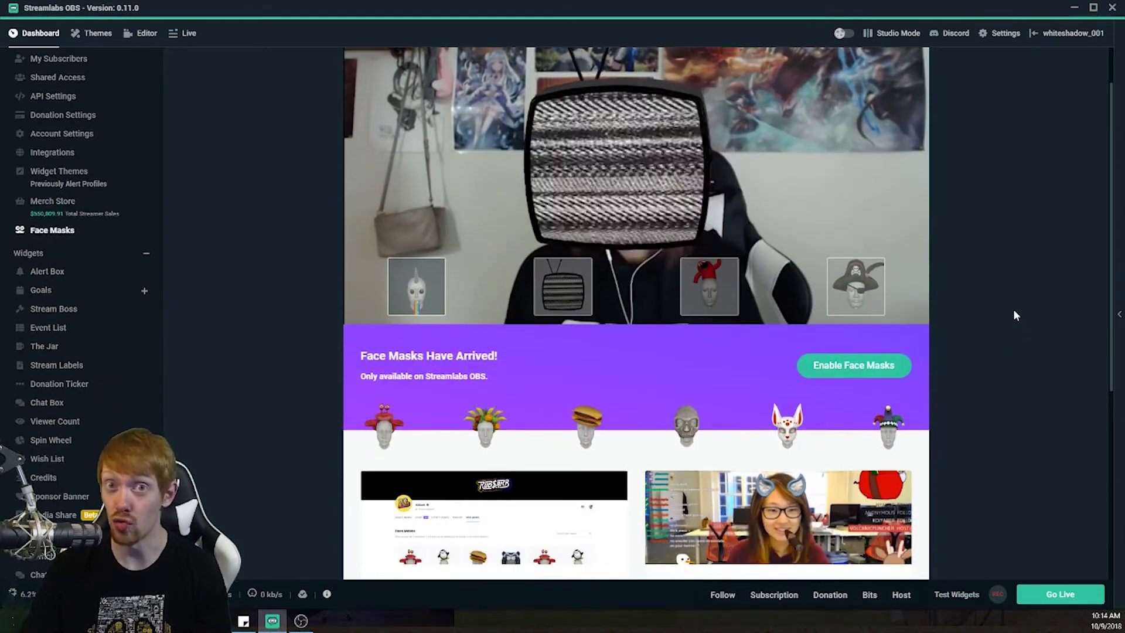
{"action": "scroll", "coordinate": [1014, 308], "scroll_direction": "up", "scroll_amount": 1}
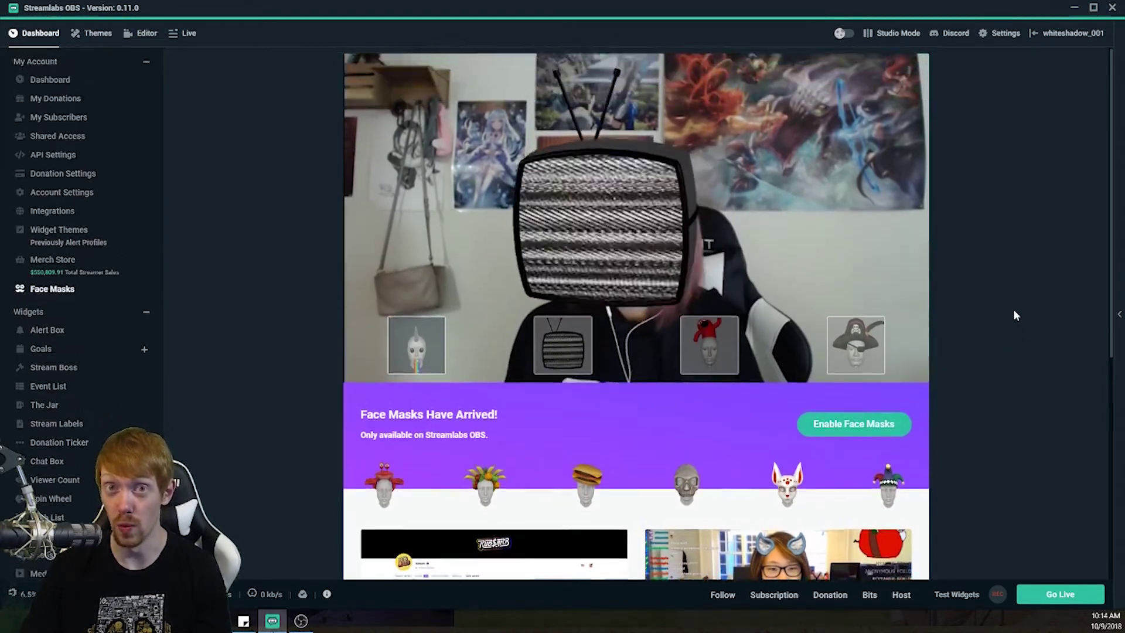
- Open the Alert Box widget settings and scroll through the widget's preview and enabled events
{"action": "left_click", "coordinate": [48, 330]}
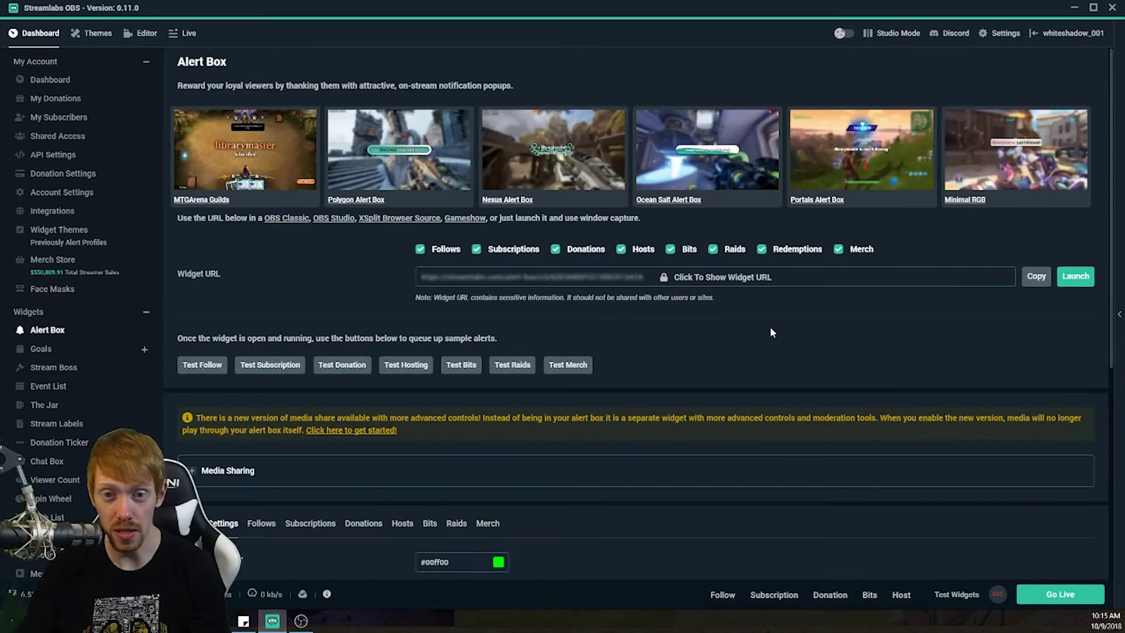
{"action": "scroll", "coordinate": [815, 313], "scroll_direction": "down", "scroll_amount": 4}
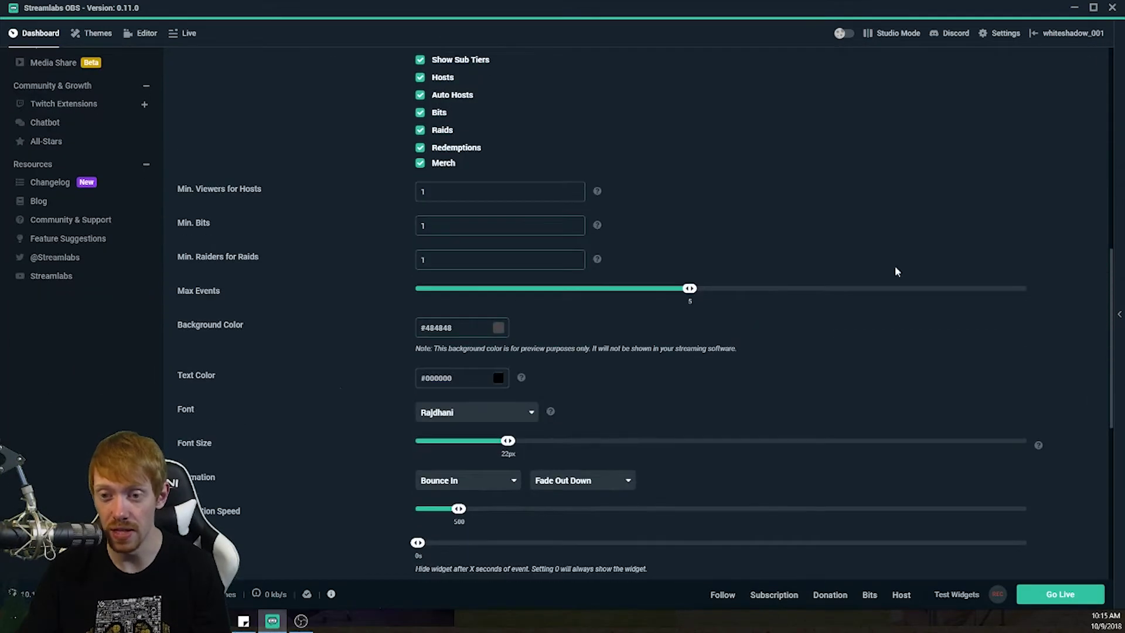
{"action": "scroll", "coordinate": [895, 271], "scroll_direction": "down", "scroll_amount": 6}
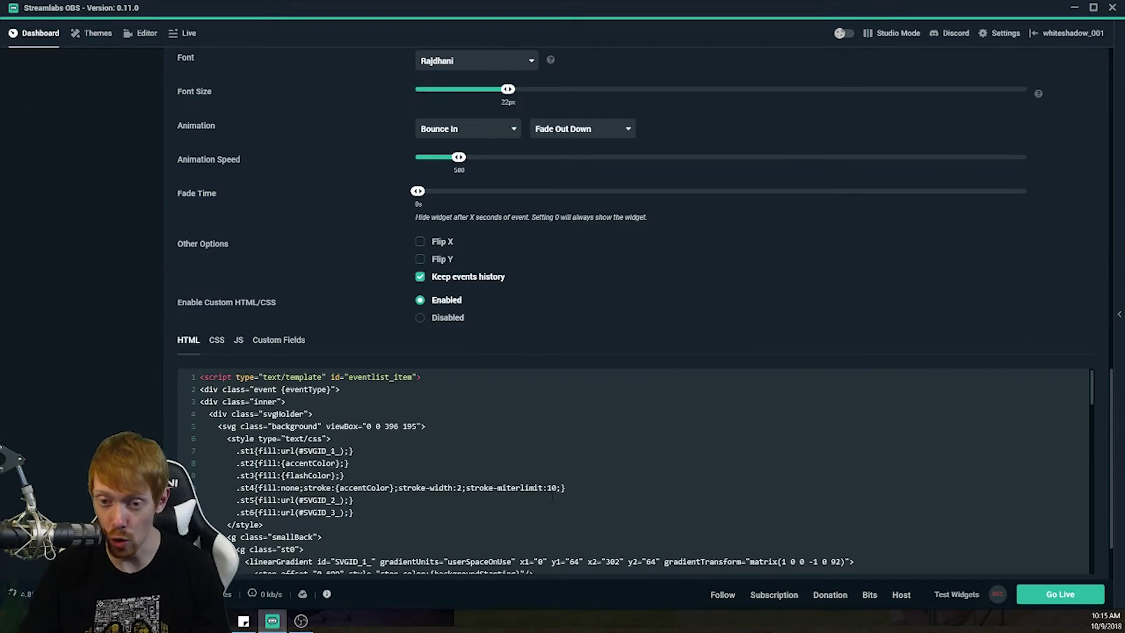
{"action": "scroll", "coordinate": [853, 300], "scroll_direction": "up", "scroll_amount": 15}
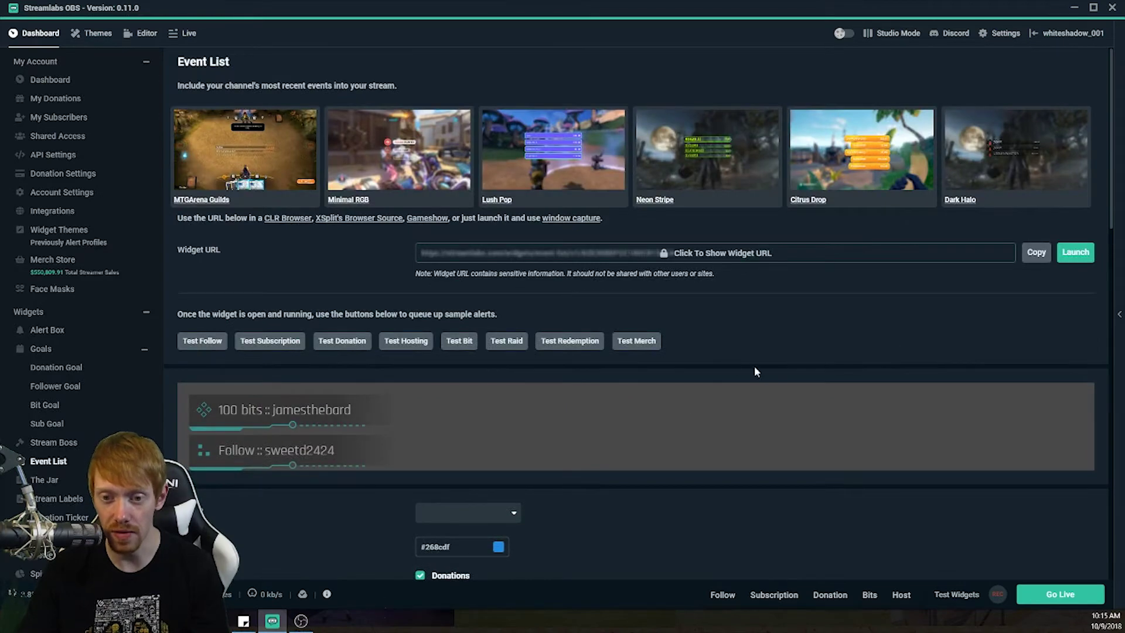
{"action": "scroll", "coordinate": [766, 368], "scroll_direction": "down", "scroll_amount": 2}
{"action": "scroll", "coordinate": [767, 368], "scroll_direction": "down", "scroll_amount": 9}
{"action": "scroll", "coordinate": [807, 296], "scroll_direction": "up", "scroll_amount": 6}
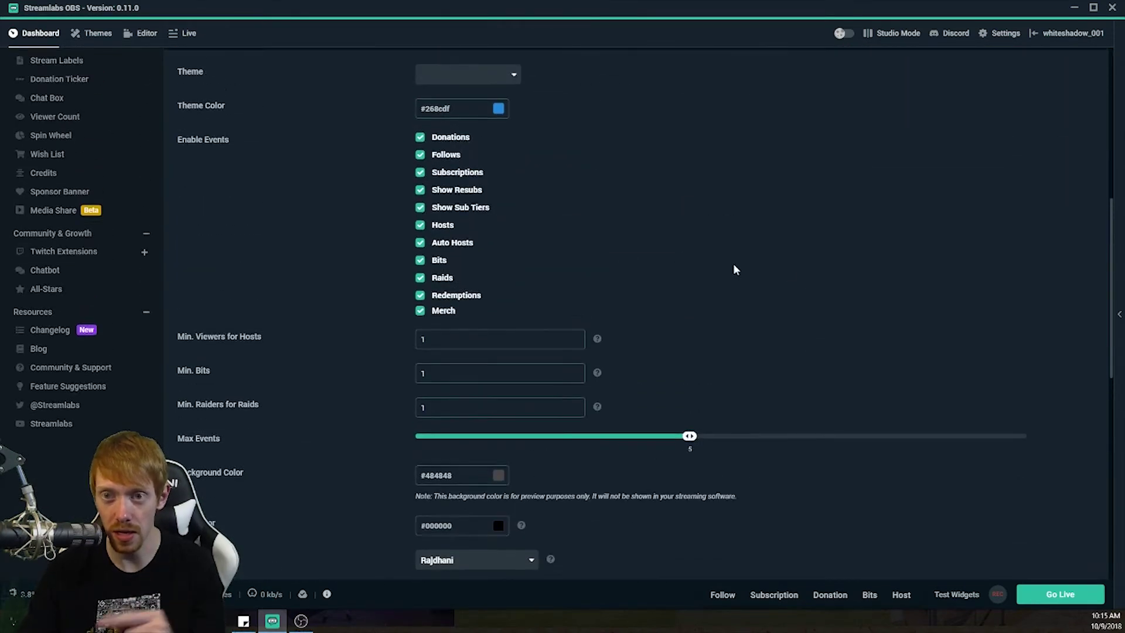
{"action": "scroll", "coordinate": [715, 264], "scroll_direction": "up", "scroll_amount": 2}
{"action": "scroll", "coordinate": [724, 264], "scroll_direction": "down", "scroll_amount": 14}
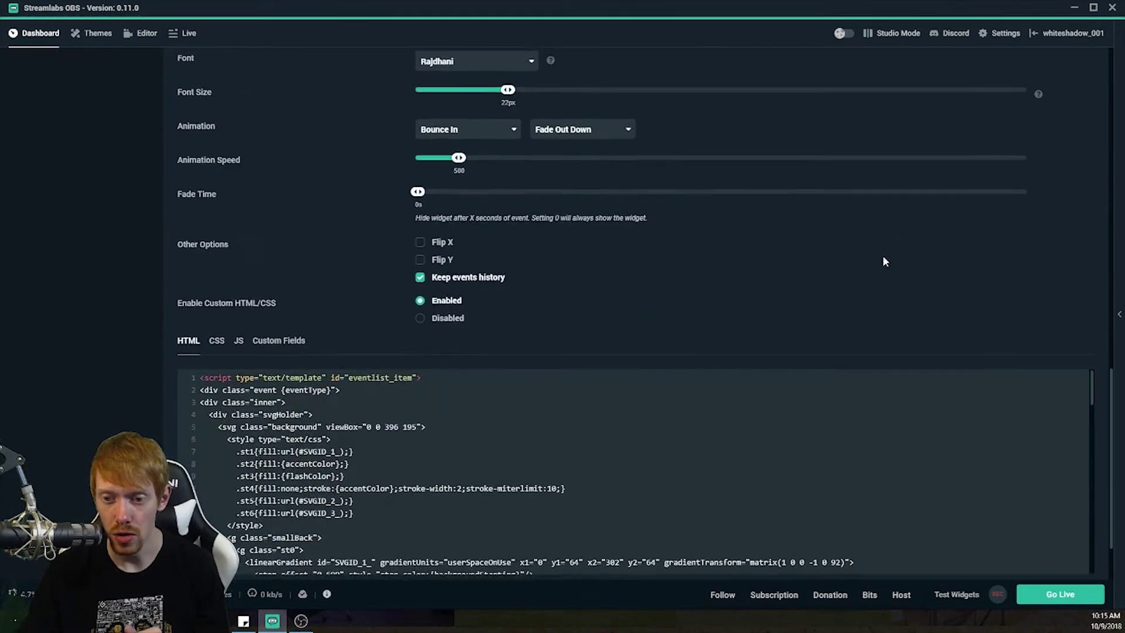
- Show the Event List's Custom Fields tab and review its theme colour #268cdf and minimums
{"action": "left_click", "coordinate": [279, 341]}
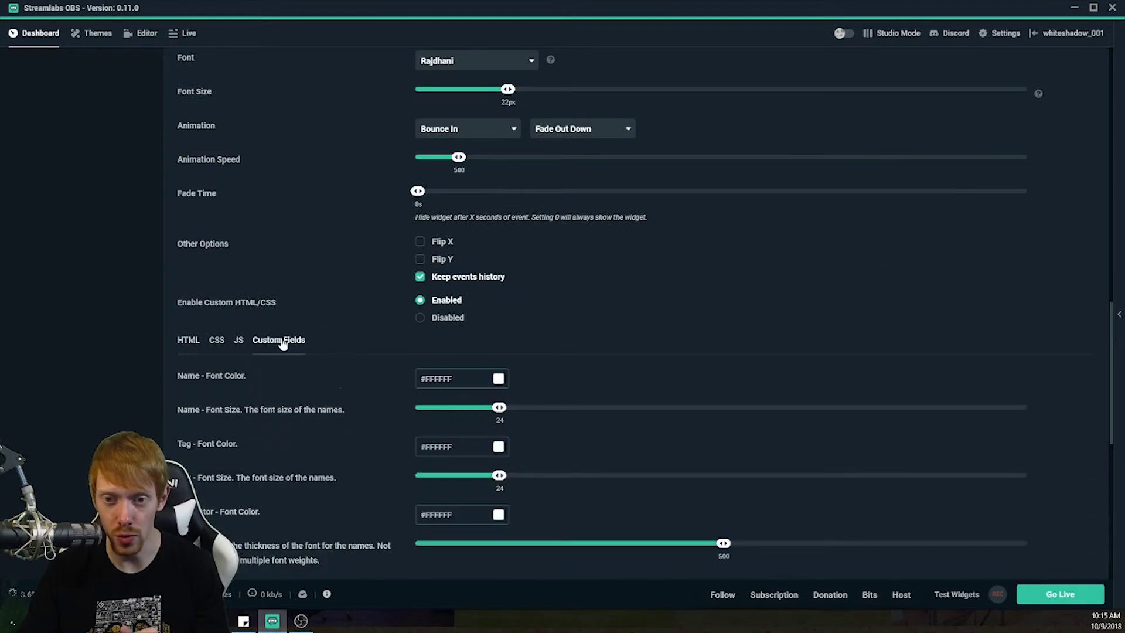
{"action": "scroll", "coordinate": [895, 313], "scroll_direction": "down", "scroll_amount": 5}
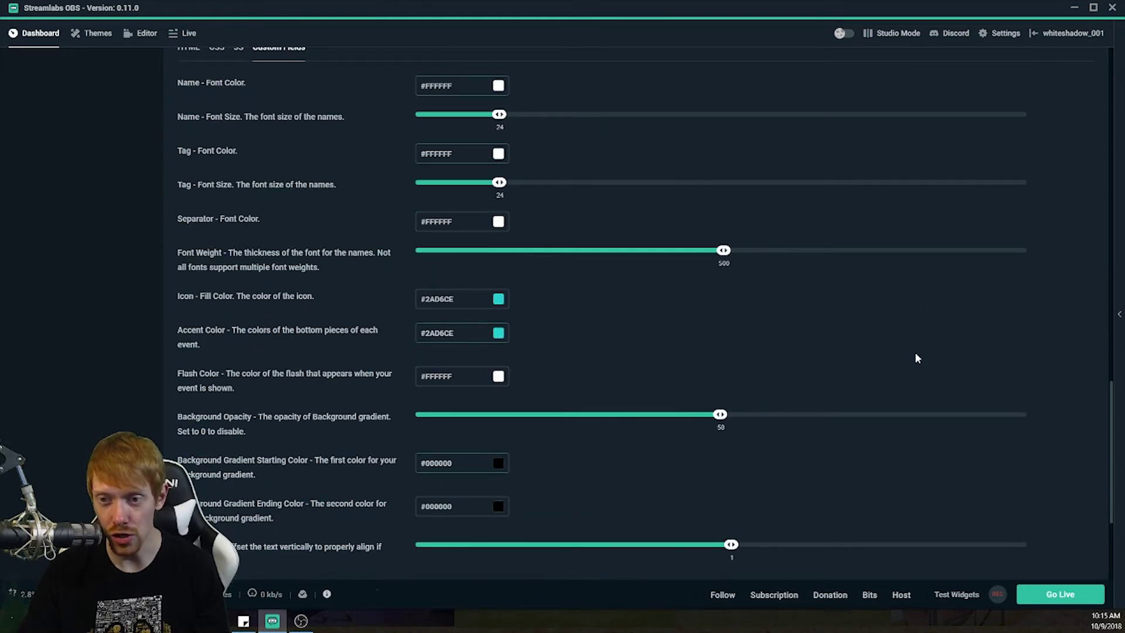
{"action": "scroll", "coordinate": [1032, 355], "scroll_direction": "up", "scroll_amount": 2}
{"action": "scroll", "coordinate": [997, 340], "scroll_direction": "up", "scroll_amount": 15}
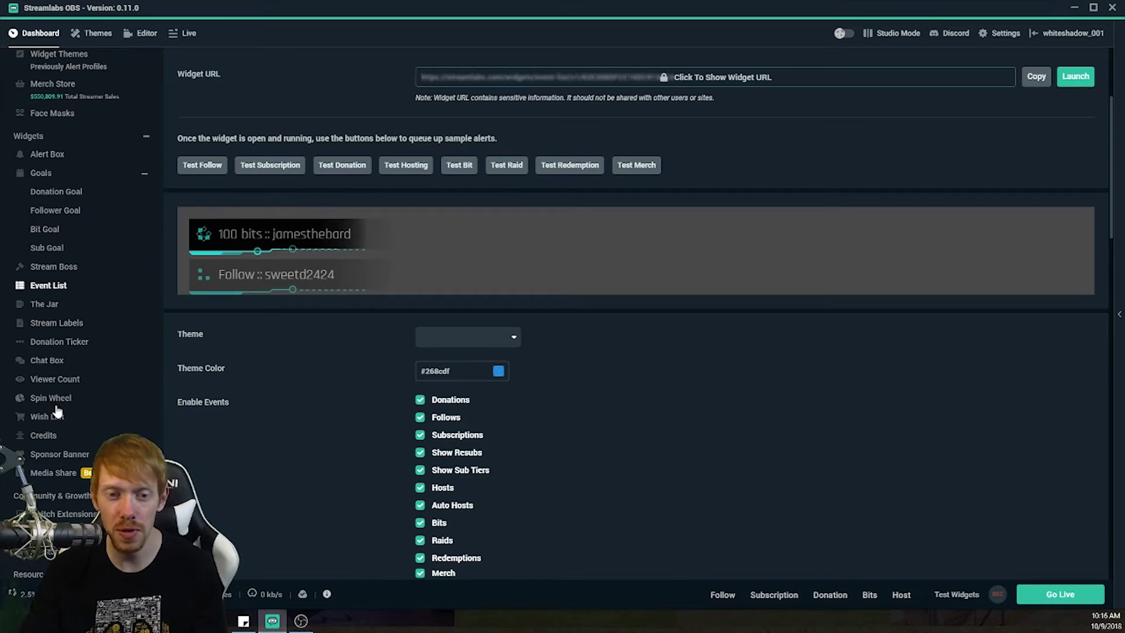
{"action": "scroll", "coordinate": [118, 383], "scroll_direction": "down", "scroll_amount": 2}
{"action": "scroll", "coordinate": [117, 383], "scroll_direction": "down", "scroll_amount": 1}
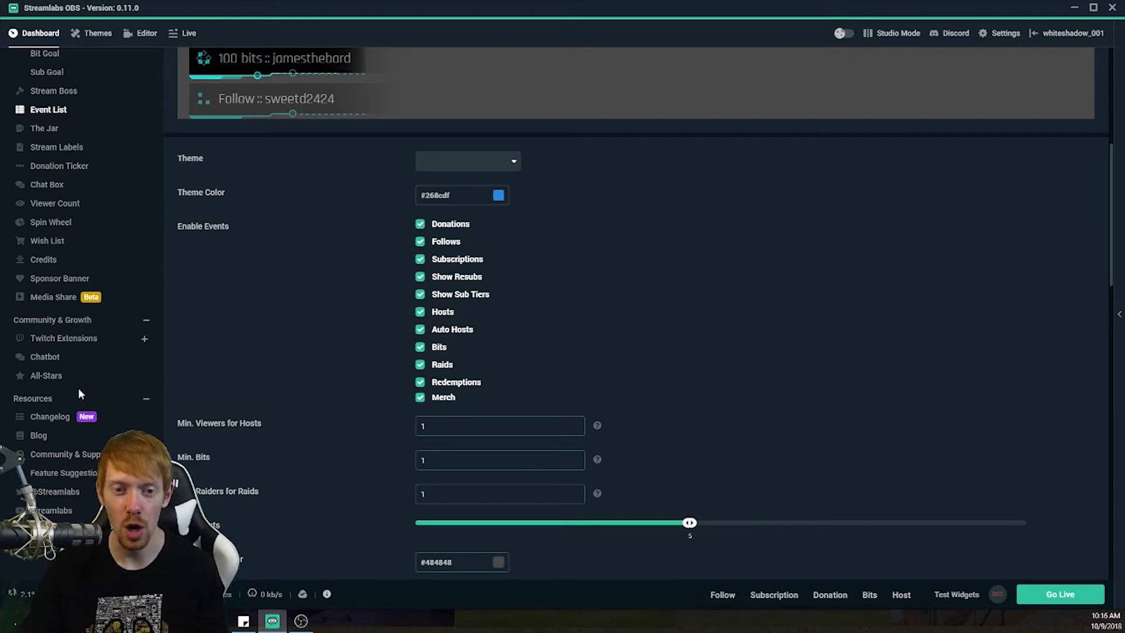
- Return to the Editor and check the scene collection list, keeping Uplink_Preset active
{"action": "left_click", "coordinate": [134, 35]}
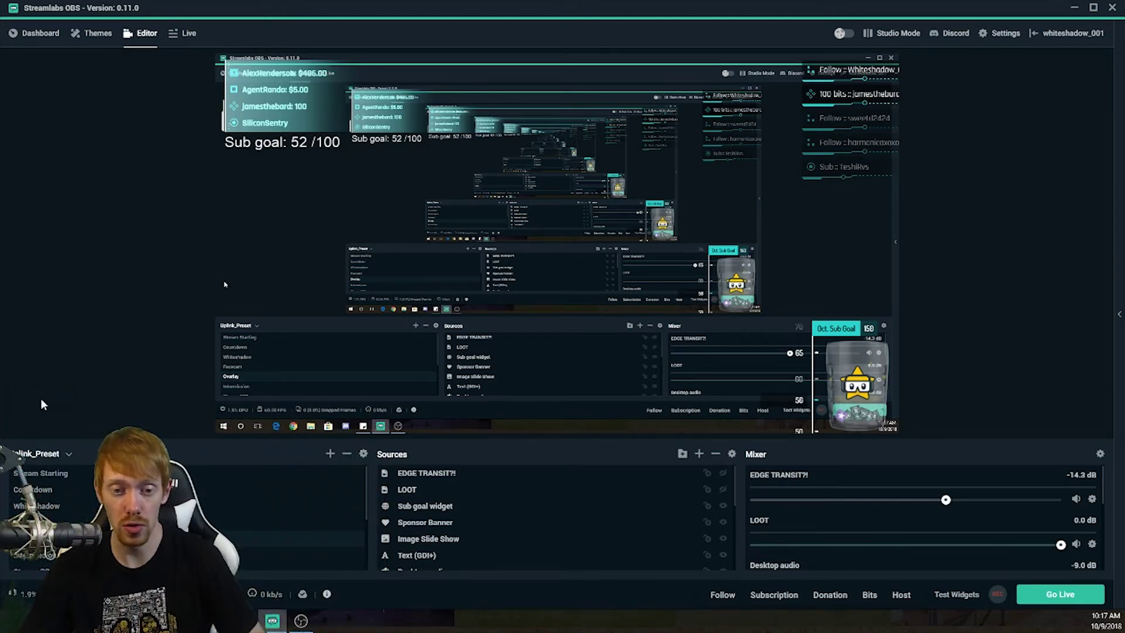
{"action": "left_click", "coordinate": [70, 455]}
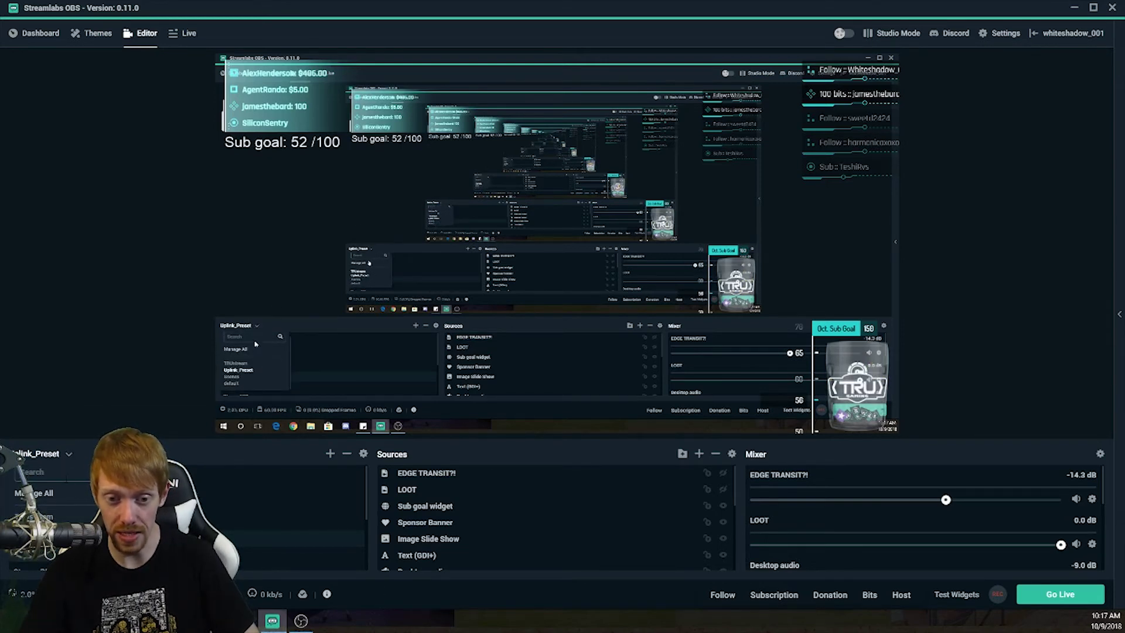
{"action": "left_click", "coordinate": [165, 461]}
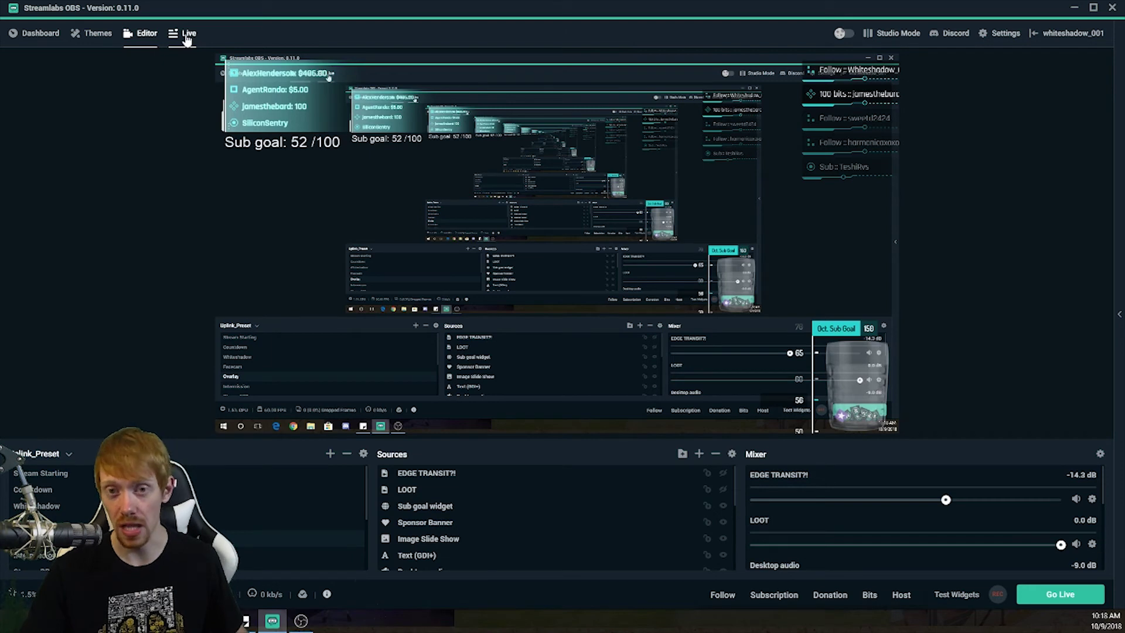
{"action": "left_click", "coordinate": [188, 35]}
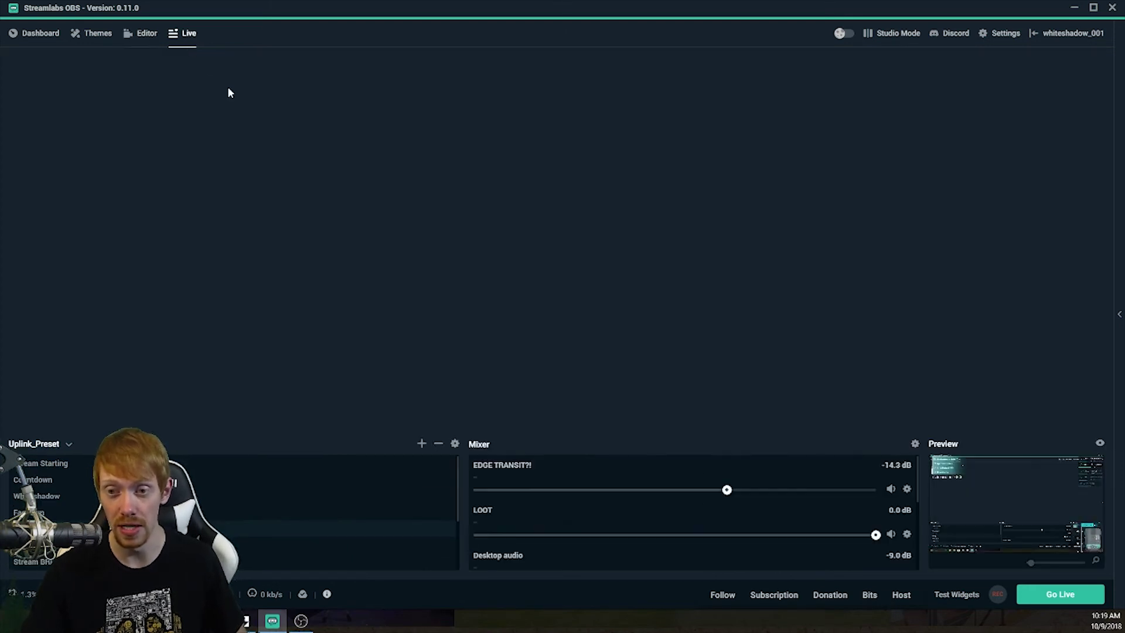